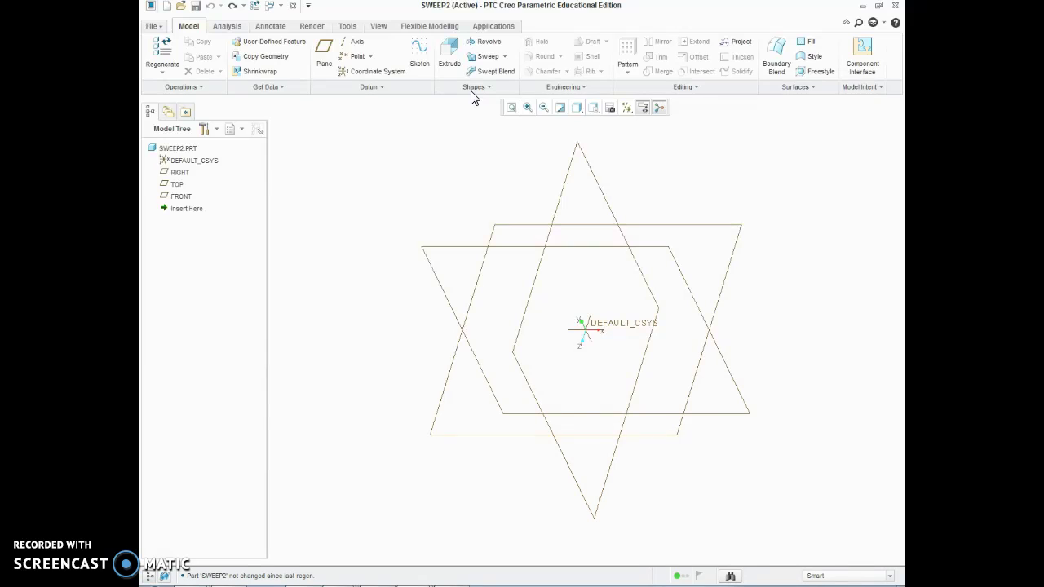
- Draw a centre rectangle at the origin on the TOP datum plane
click(423, 53)
click(657, 226)
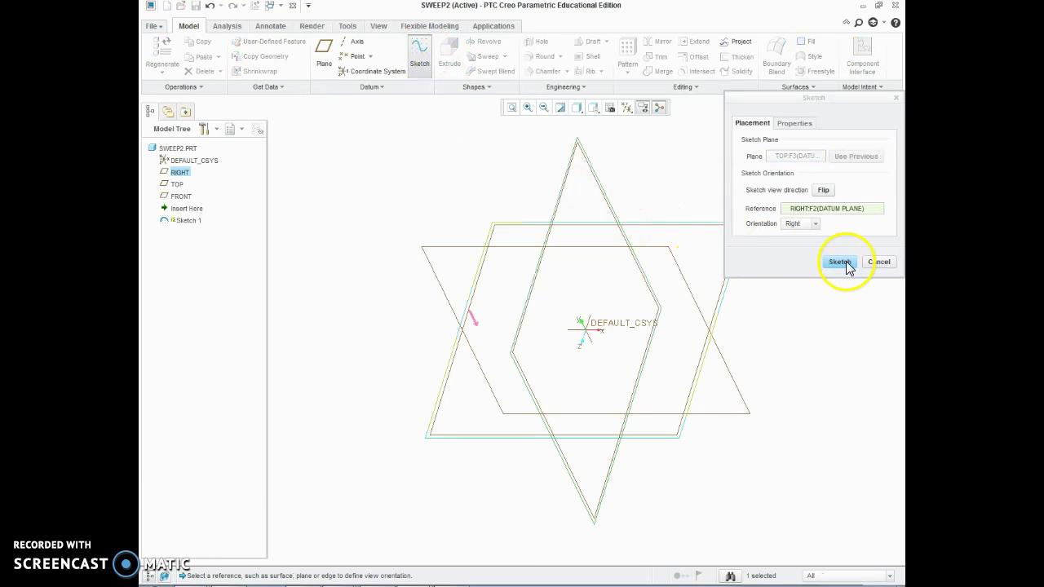
click(853, 266)
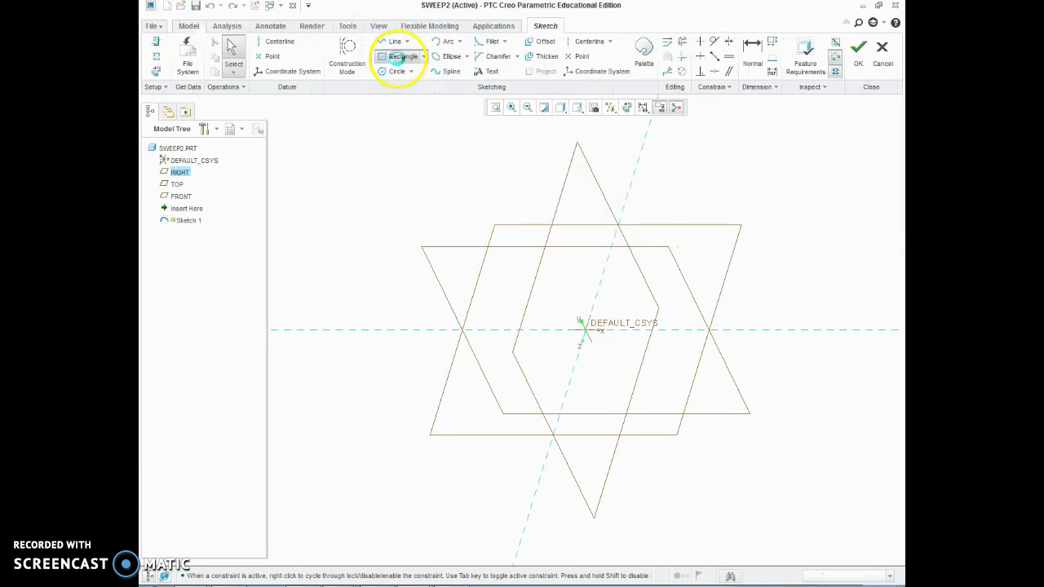
click(401, 58)
click(587, 333)
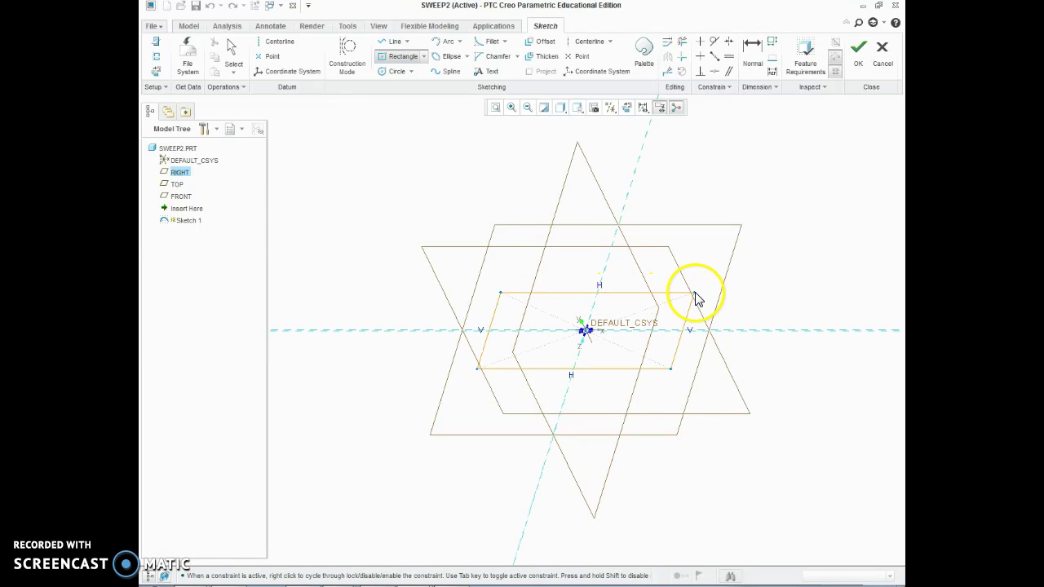
click(697, 295)
click(231, 51)
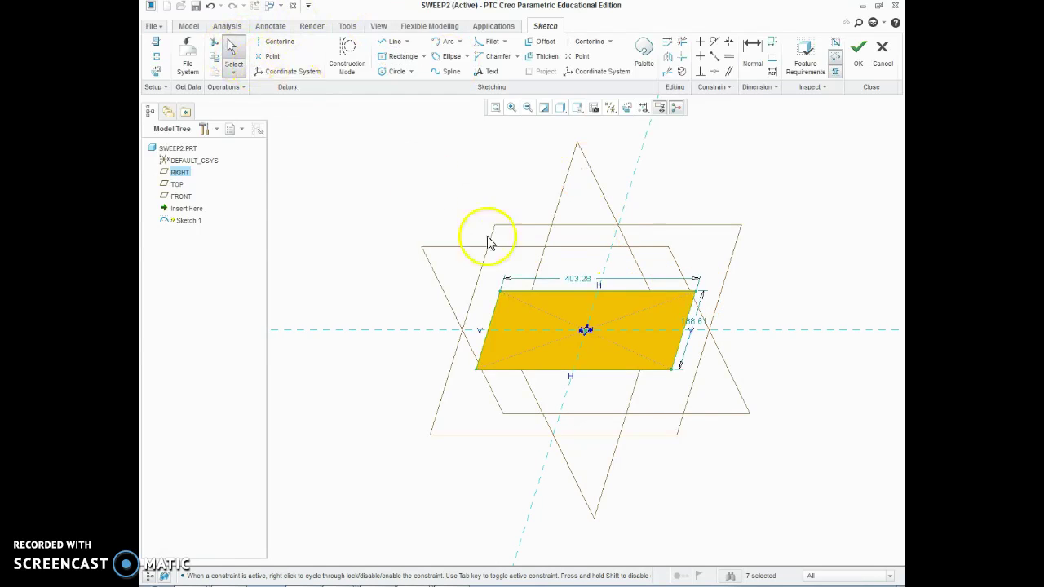
- Modify the rectangle's dimensions to 300 wide and 200 high
right_click(574, 279)
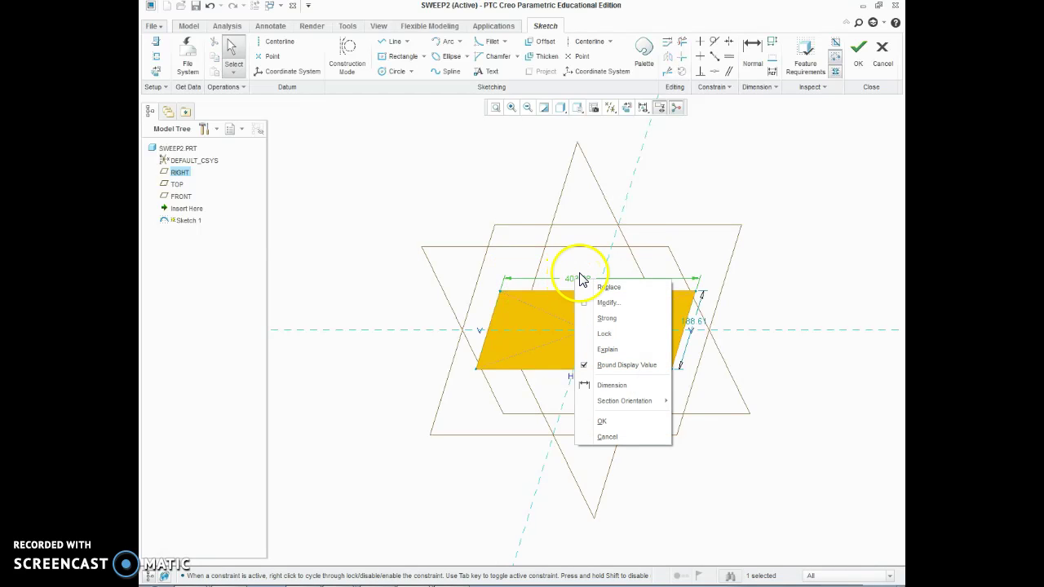
click(622, 304)
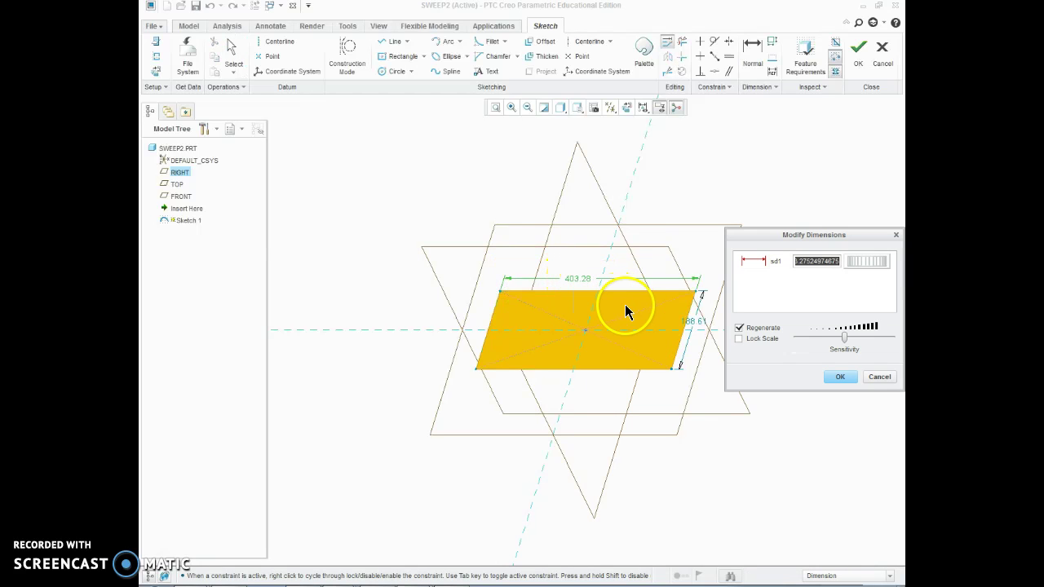
text(300)
key(Return)
click(667, 325)
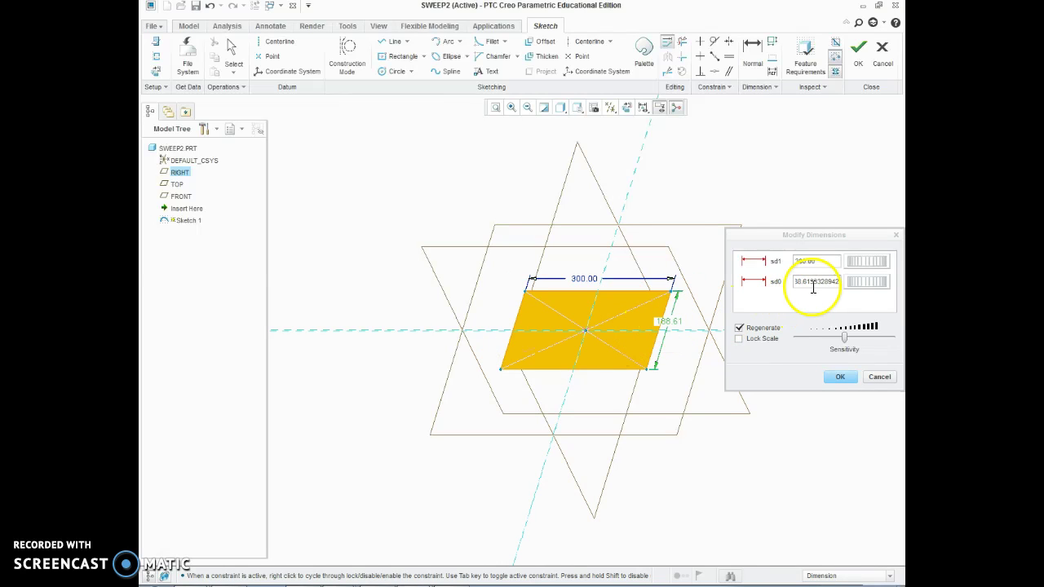
click(836, 281)
double_click(836, 282)
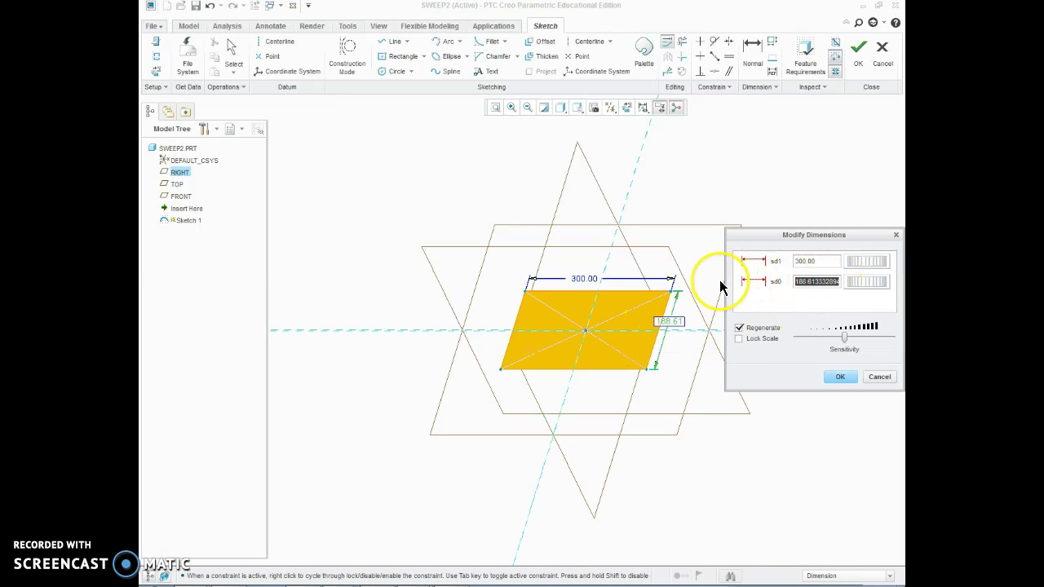
key(Return)
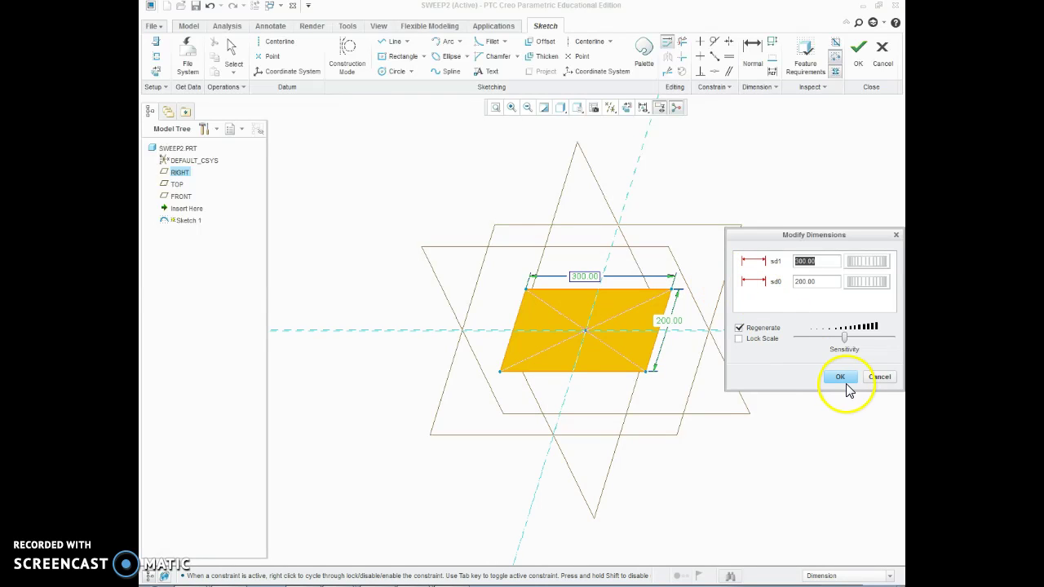
click(842, 377)
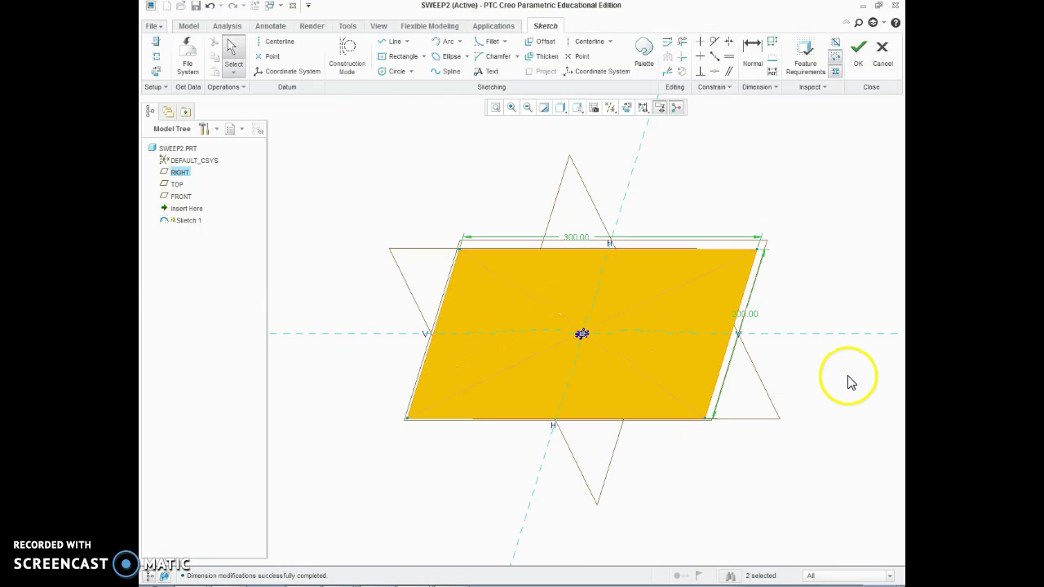
- Finish the rectangle sketch and extrude it 100 deep into a solid block
click(858, 47)
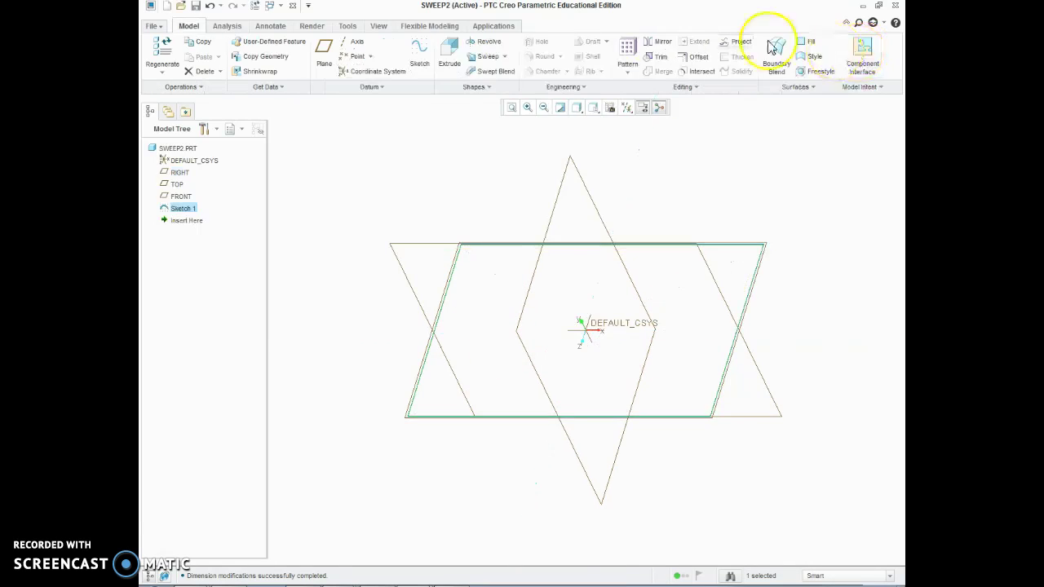
click(450, 53)
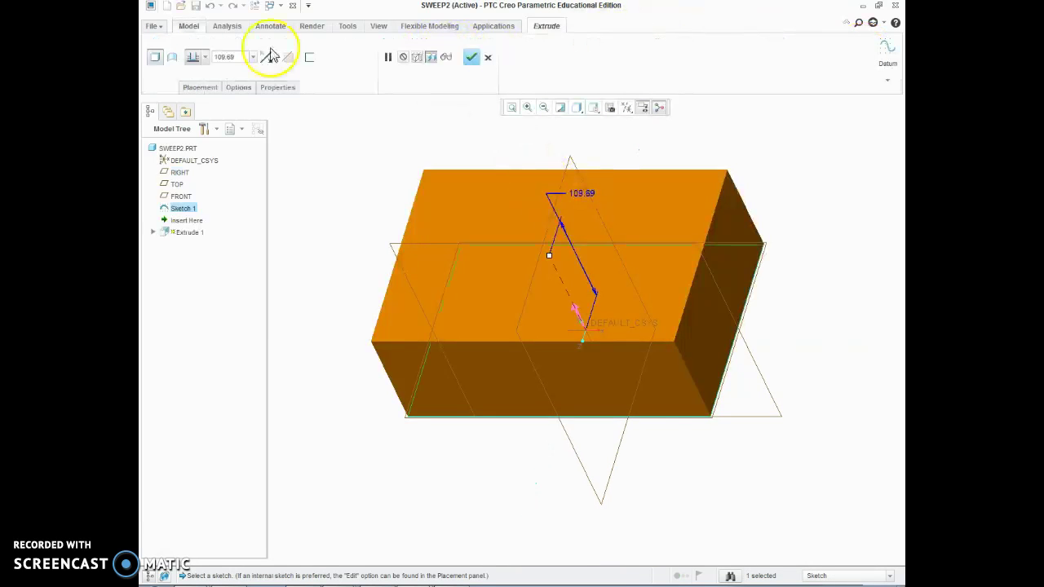
text(100)
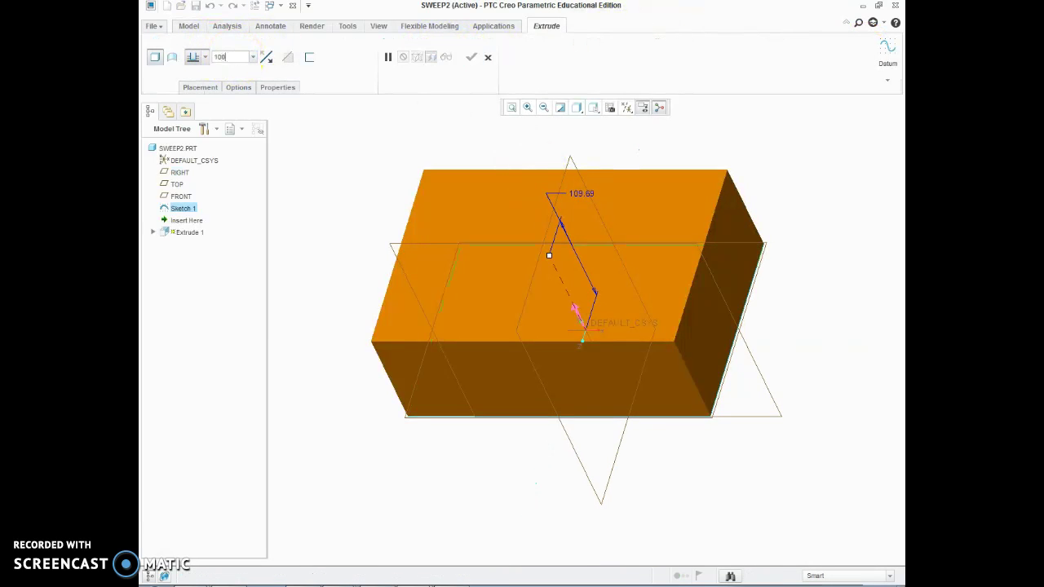
key(Return)
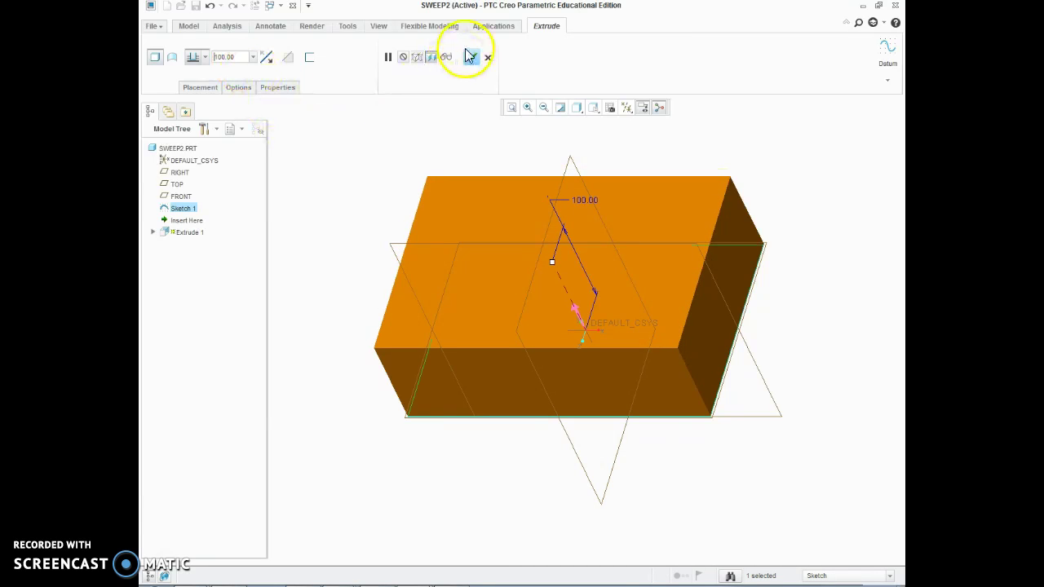
click(472, 58)
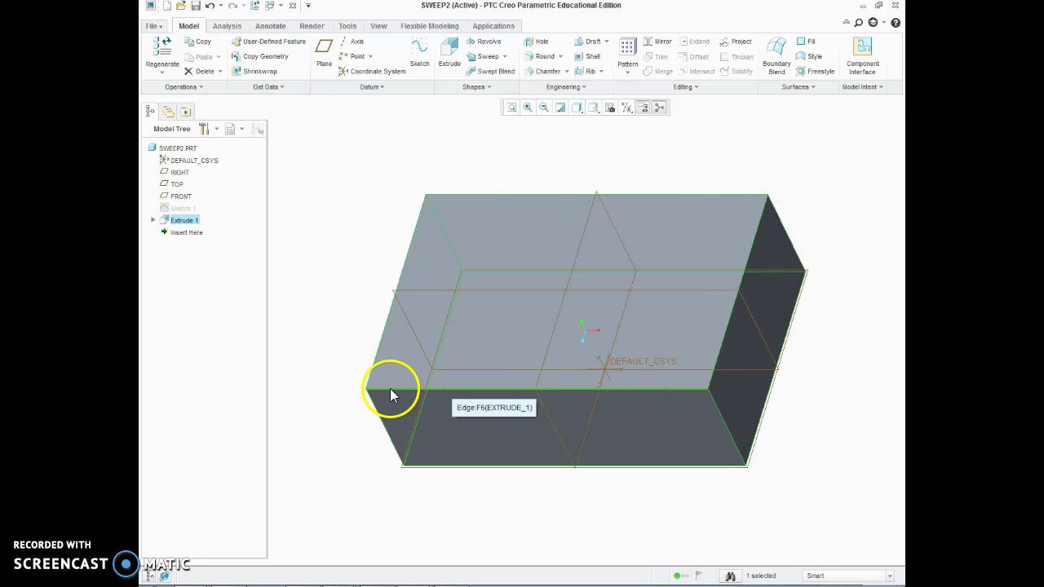
- Start a new sketch on the box's top face
click(337, 217)
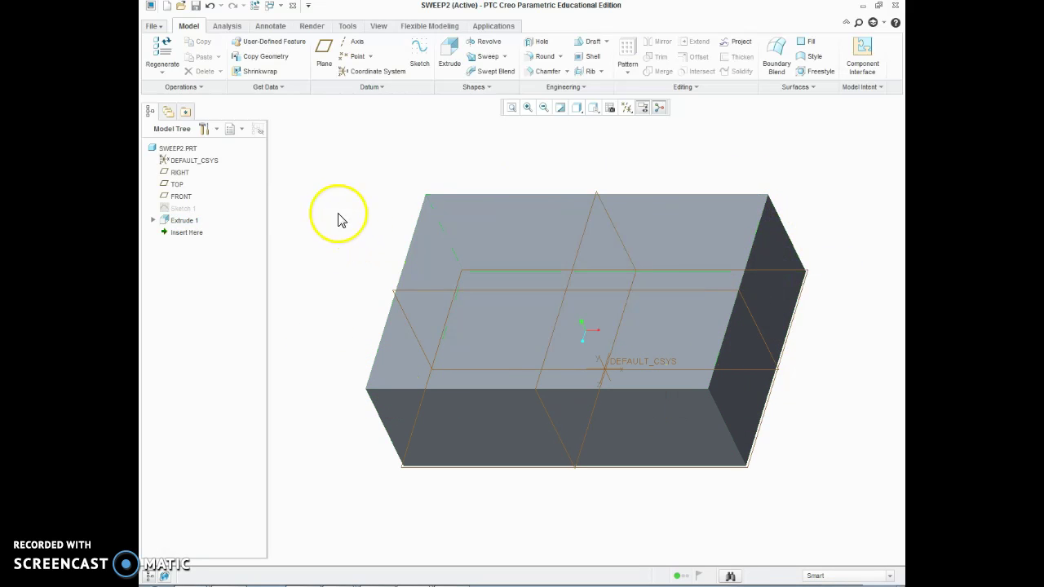
click(419, 56)
click(466, 214)
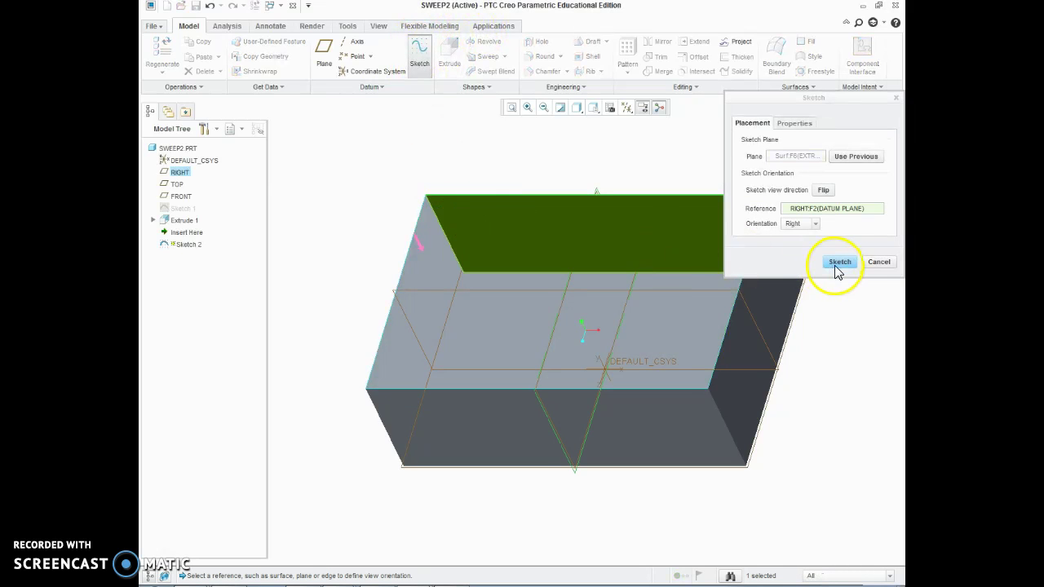
click(840, 261)
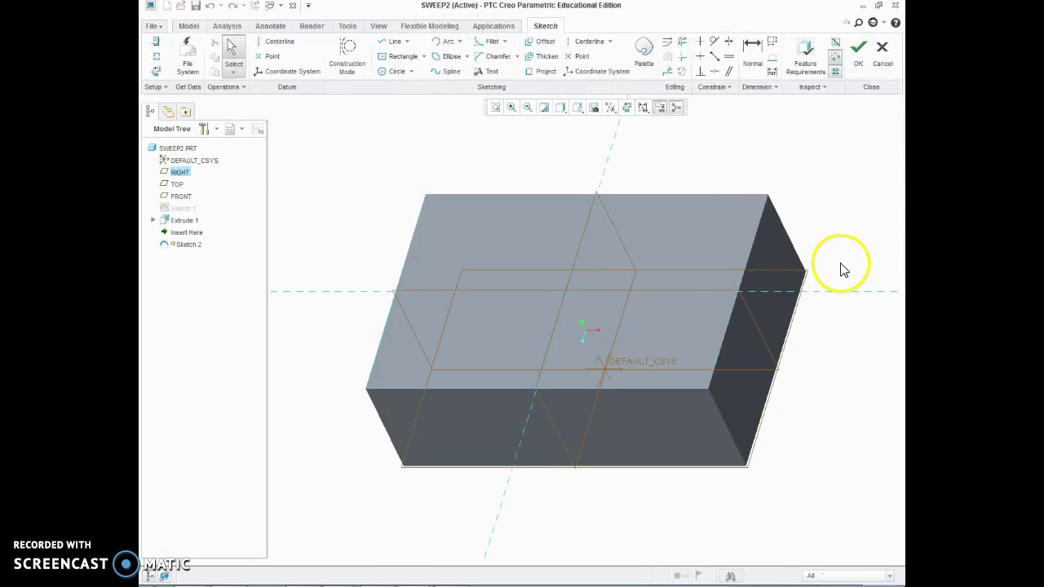
- Add the right side, front and another box face as sketch references
click(158, 59)
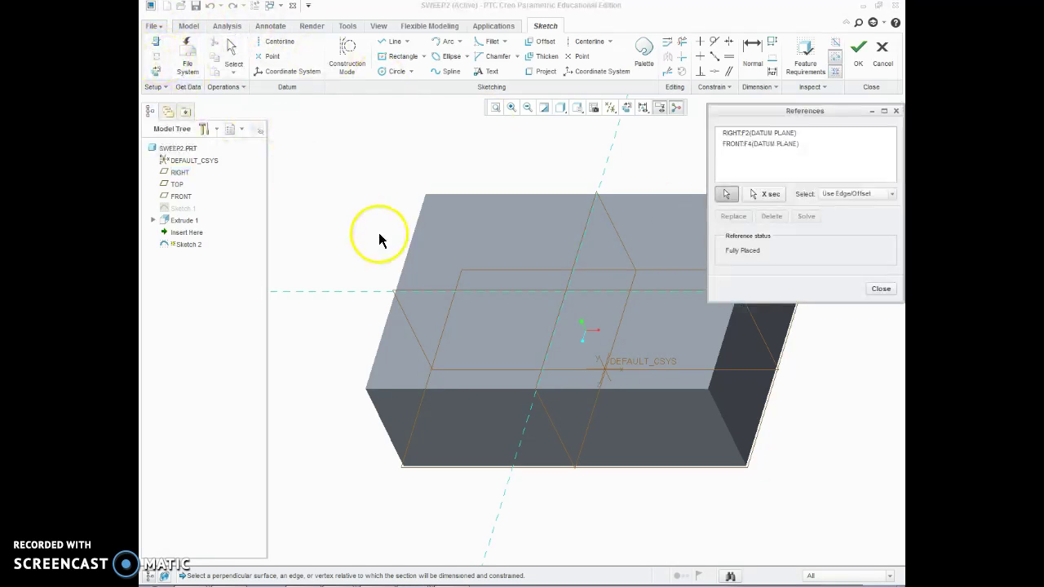
click(458, 245)
click(477, 233)
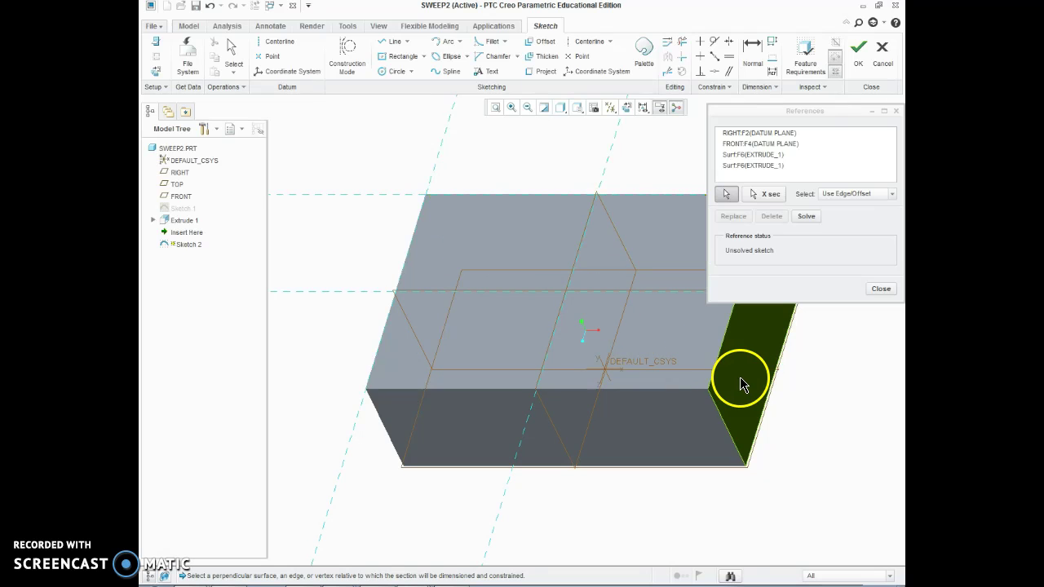
click(671, 424)
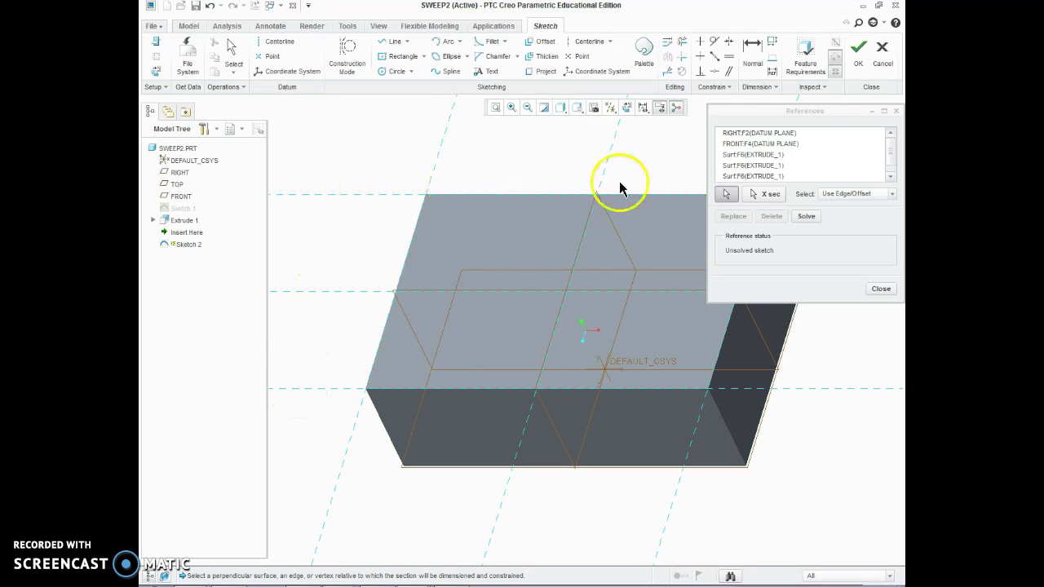
click(880, 289)
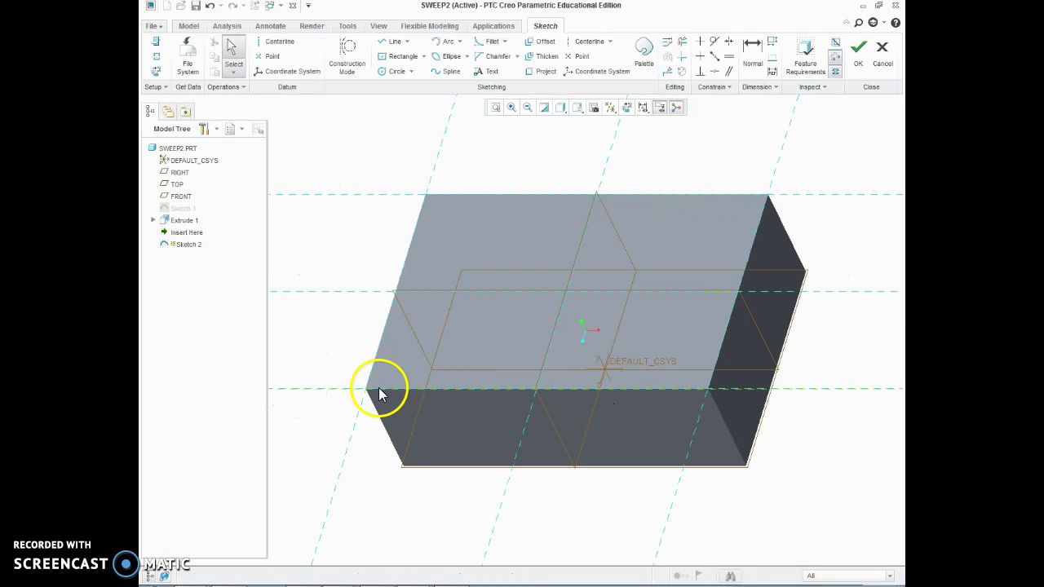
- Draw a line chain through the four top-face corners along the edges and finish Sketch 2
click(393, 41)
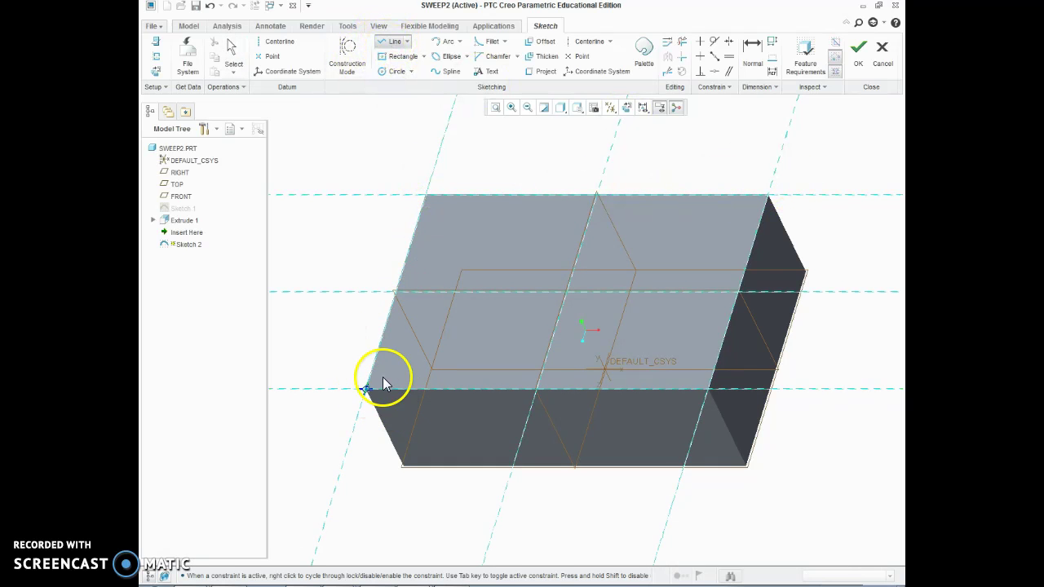
click(425, 195)
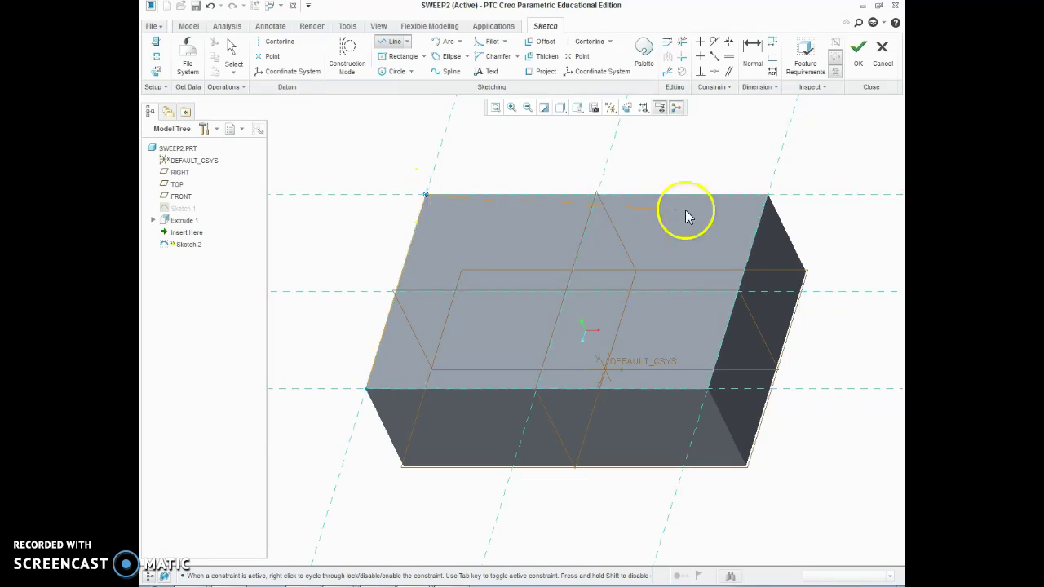
click(766, 196)
click(708, 389)
click(366, 390)
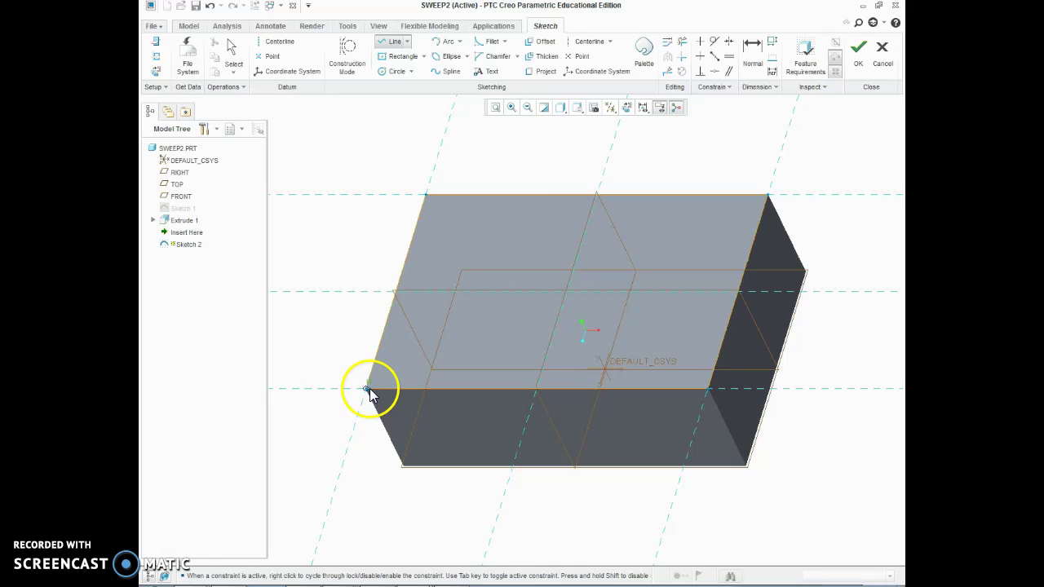
click(860, 50)
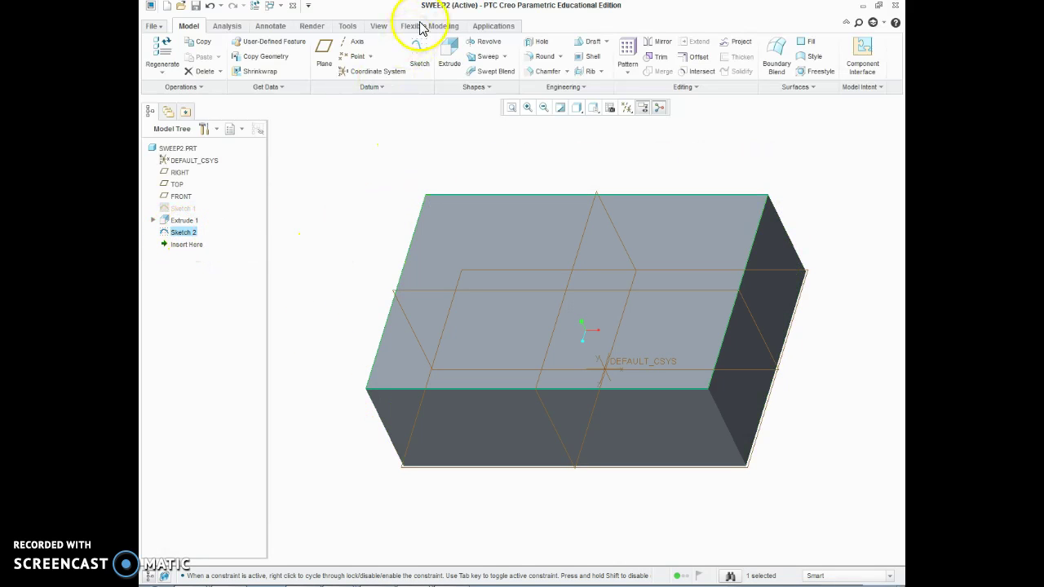
- Create a sweep using Sketch 2's edge chain as the trajectory
click(489, 57)
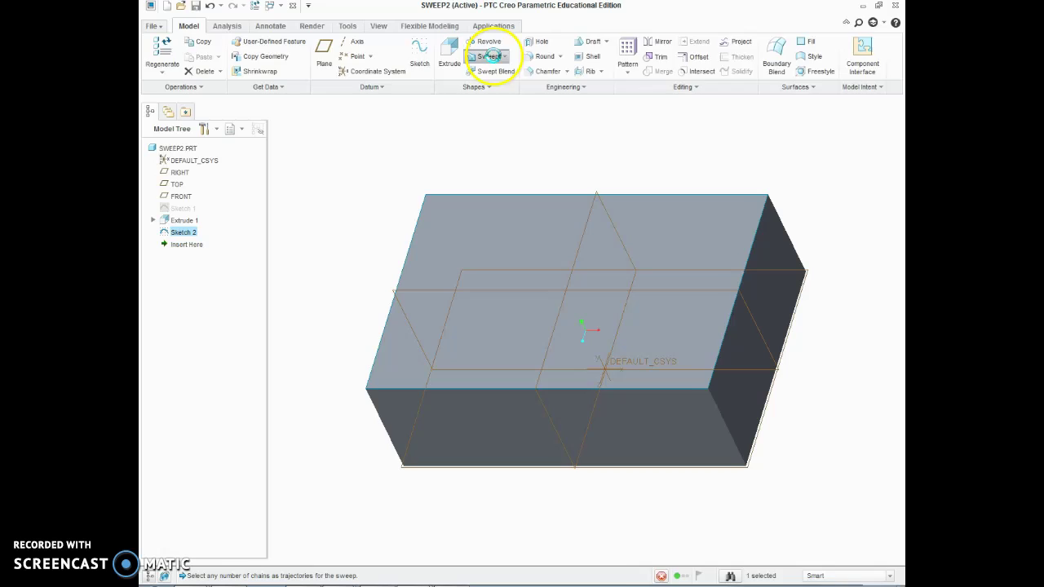
click(409, 274)
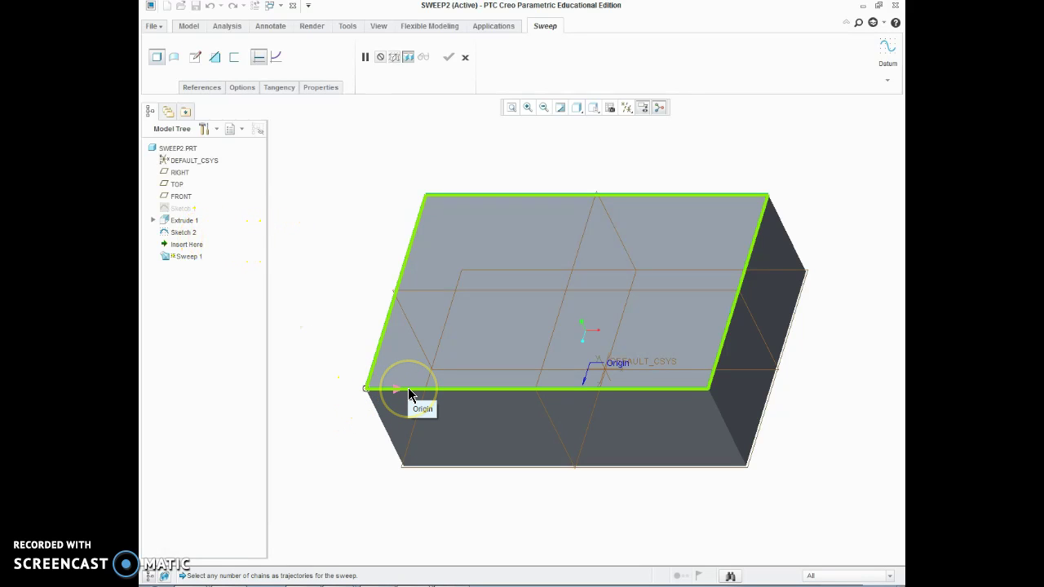
- Open the sweep's section sketch and zoom in on the trajectory's start corner
click(197, 58)
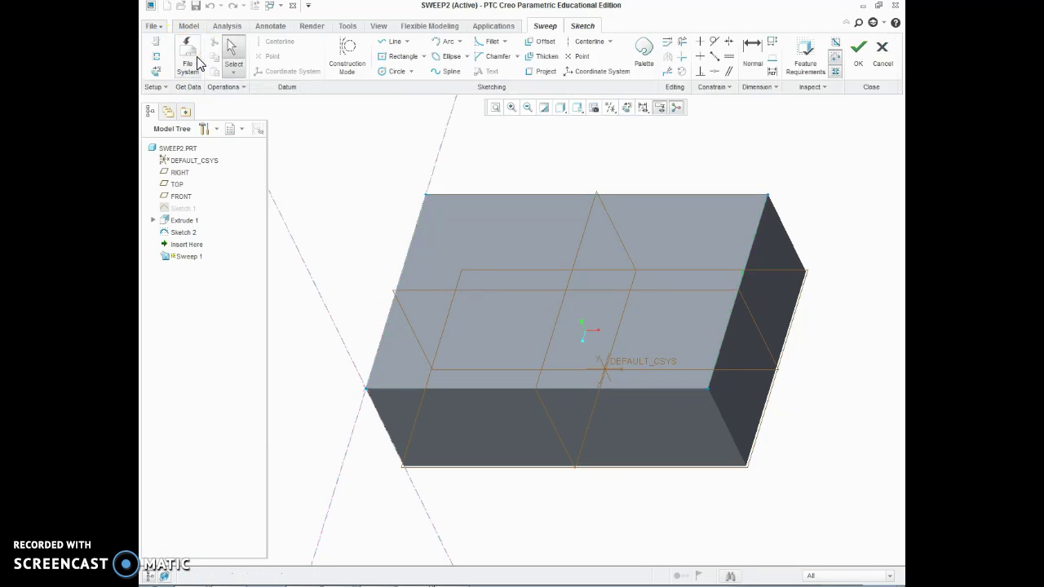
middle_drag(350, 240, 443, 214)
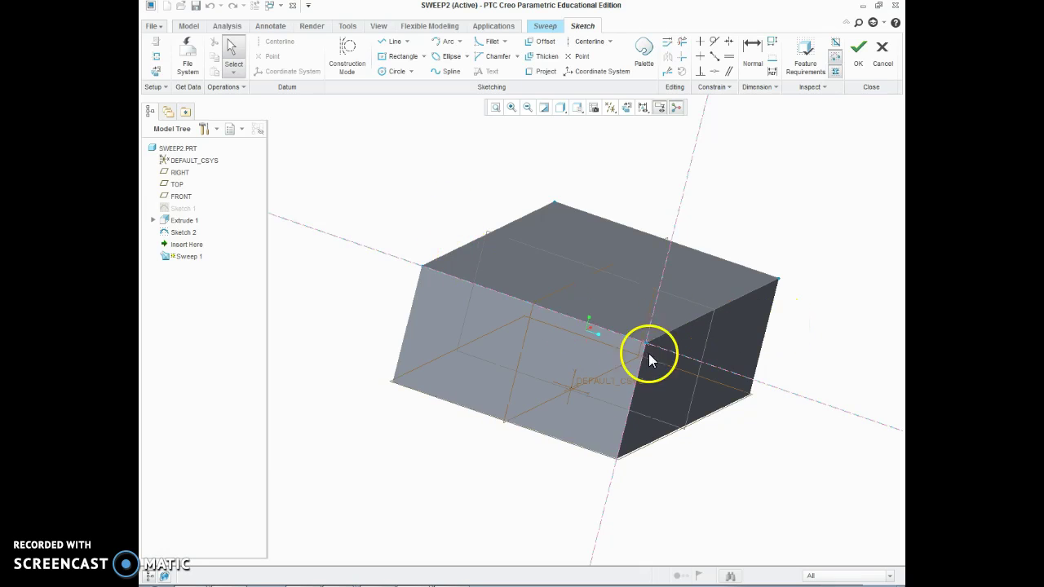
scroll(635, 354, up, 3)
scroll(635, 354, up, 2)
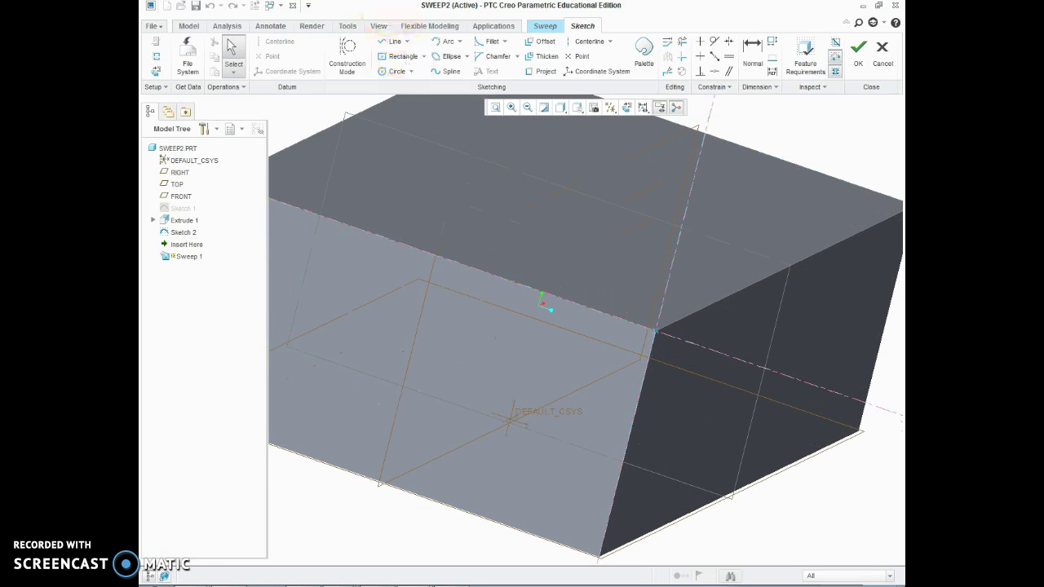
click(395, 41)
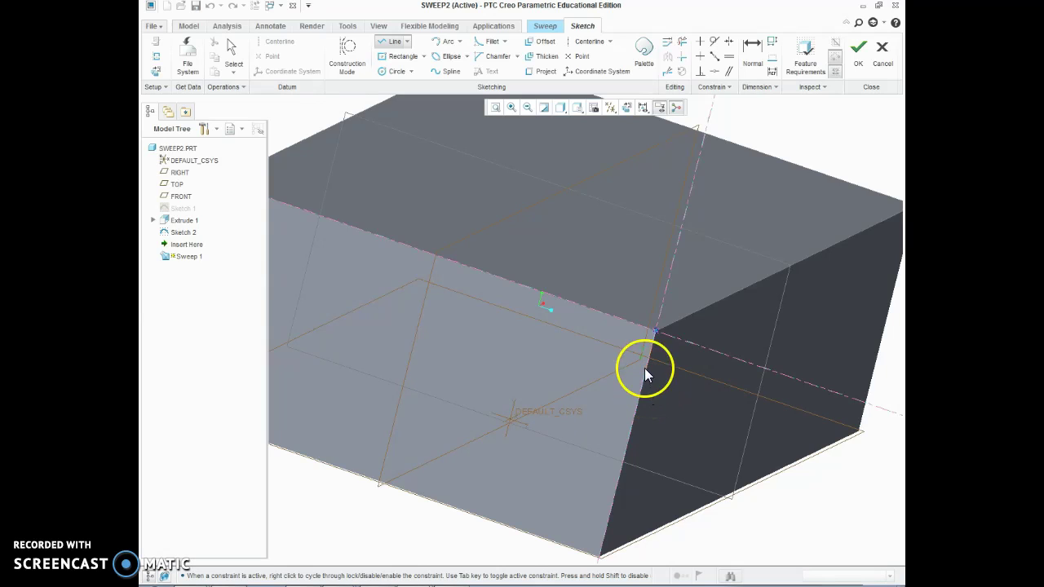
- Draw a small centre square on the top front corner plus an overlapping circle
click(423, 56)
click(422, 97)
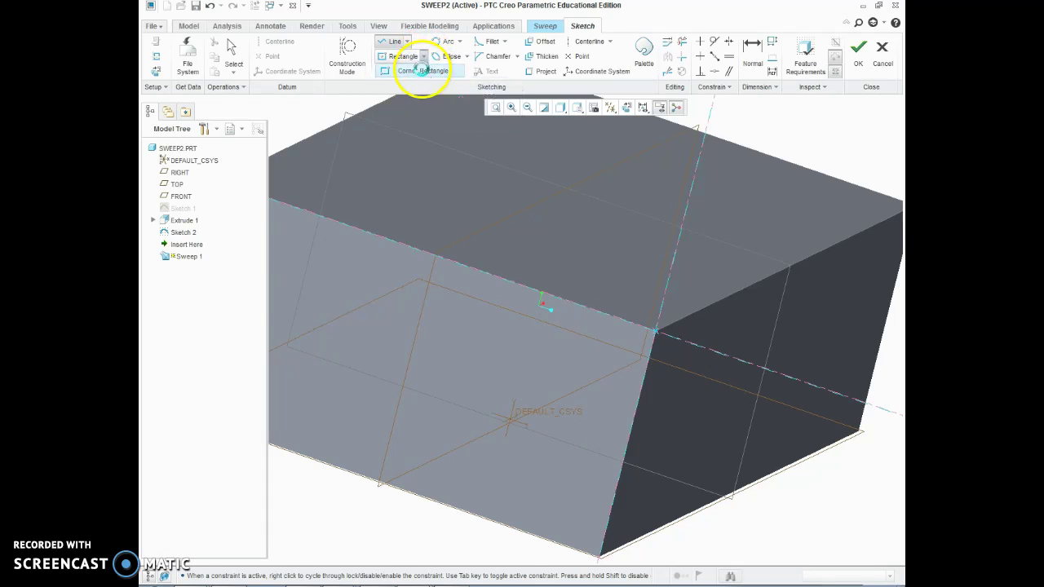
click(596, 359)
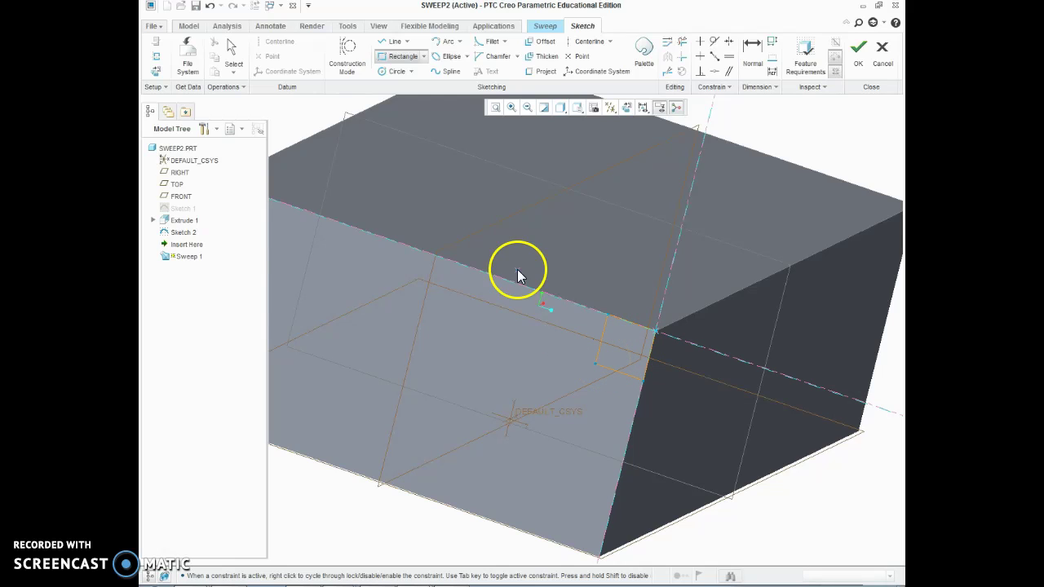
click(396, 71)
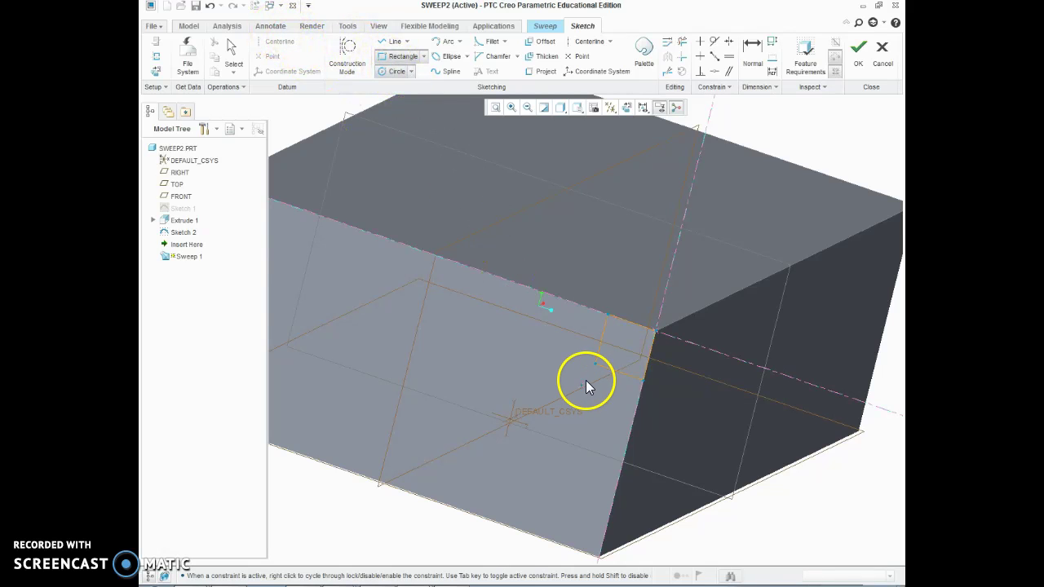
click(628, 347)
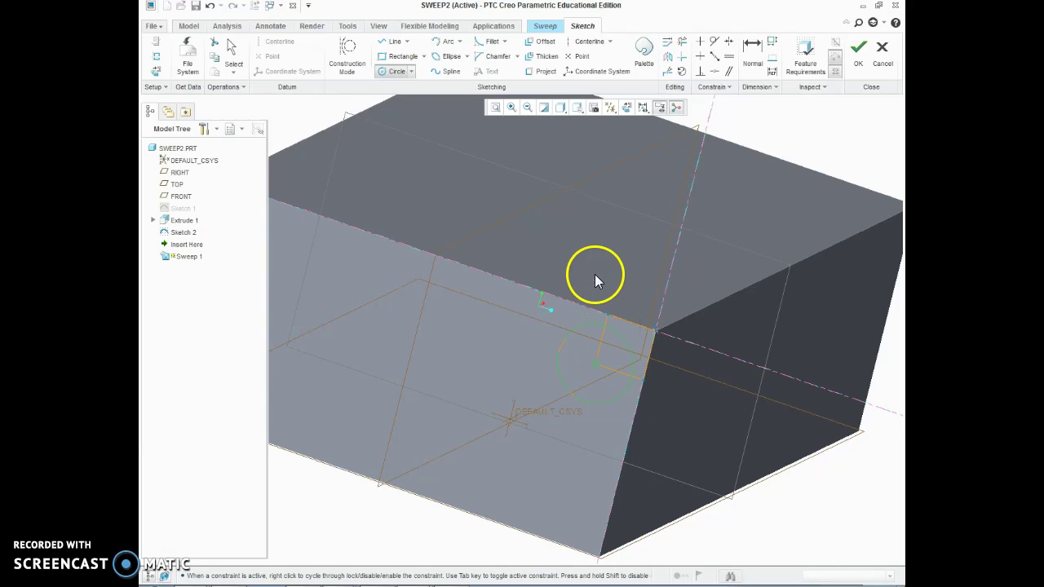
- Trim away the outer circle and leftover line pieces, leaving a square with a concave arc
click(684, 47)
click(615, 364)
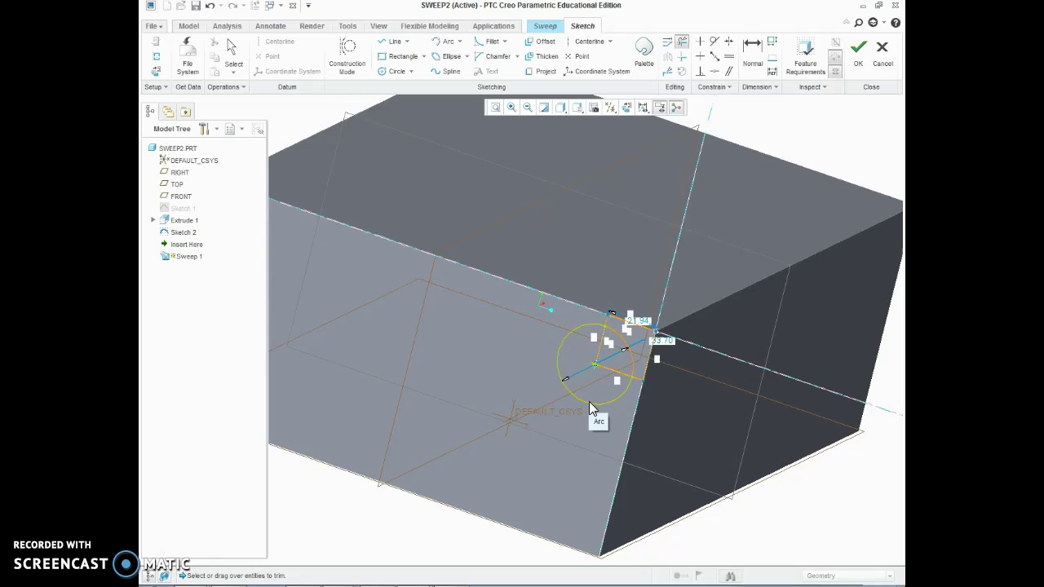
click(589, 401)
click(607, 369)
click(601, 349)
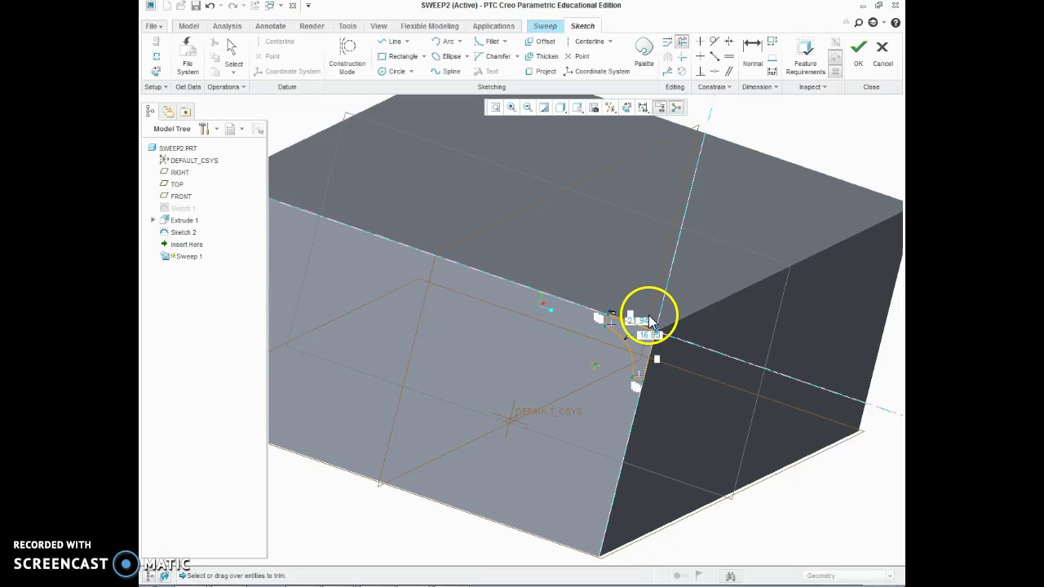
scroll(646, 373, up, 4)
scroll(650, 412, up, 1)
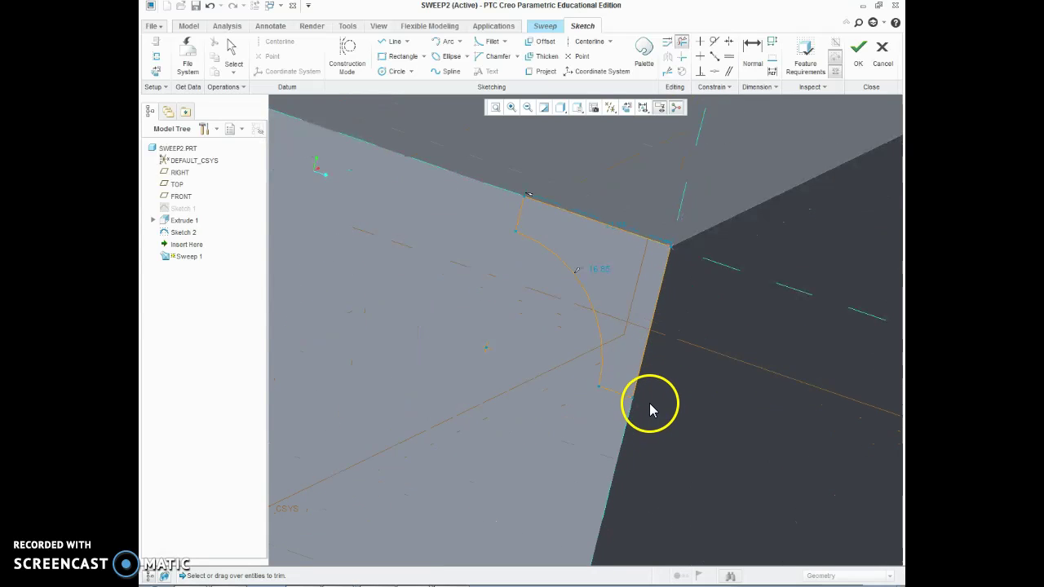
click(752, 47)
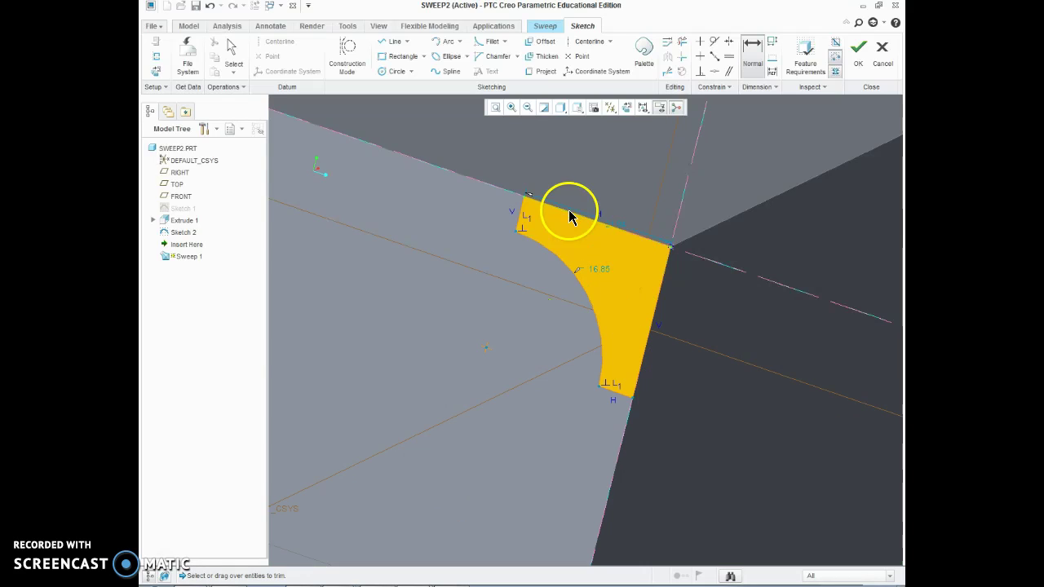
- Dimension the profile's short top edge and change it from 5.09 to 5
click(523, 213)
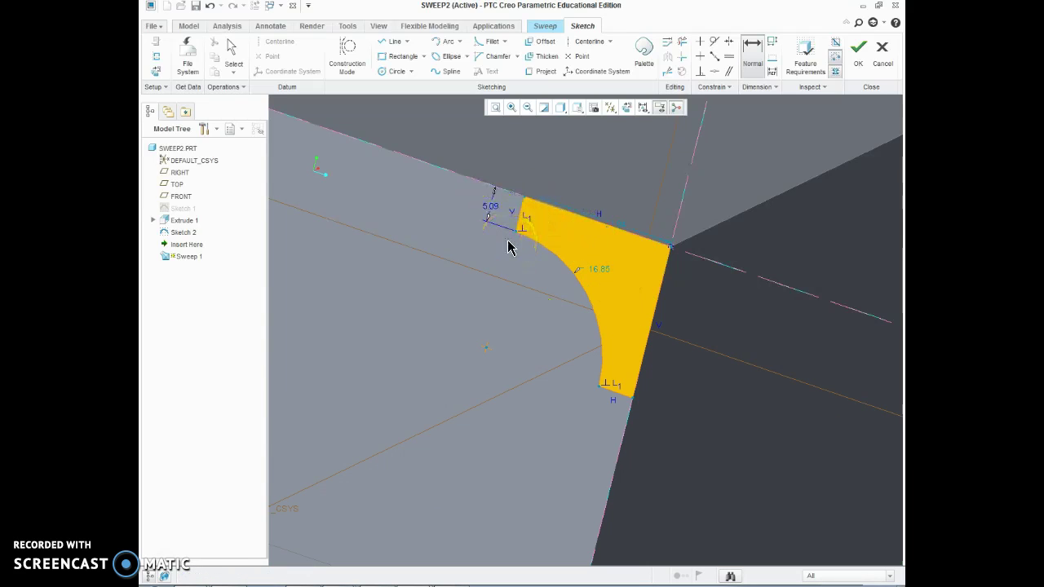
click(492, 207)
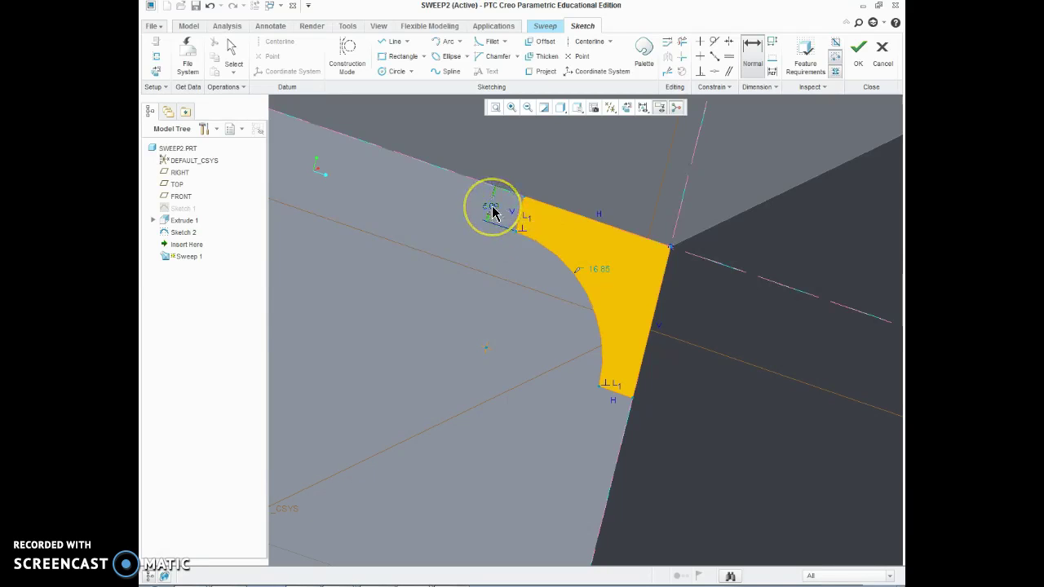
right_click(492, 211)
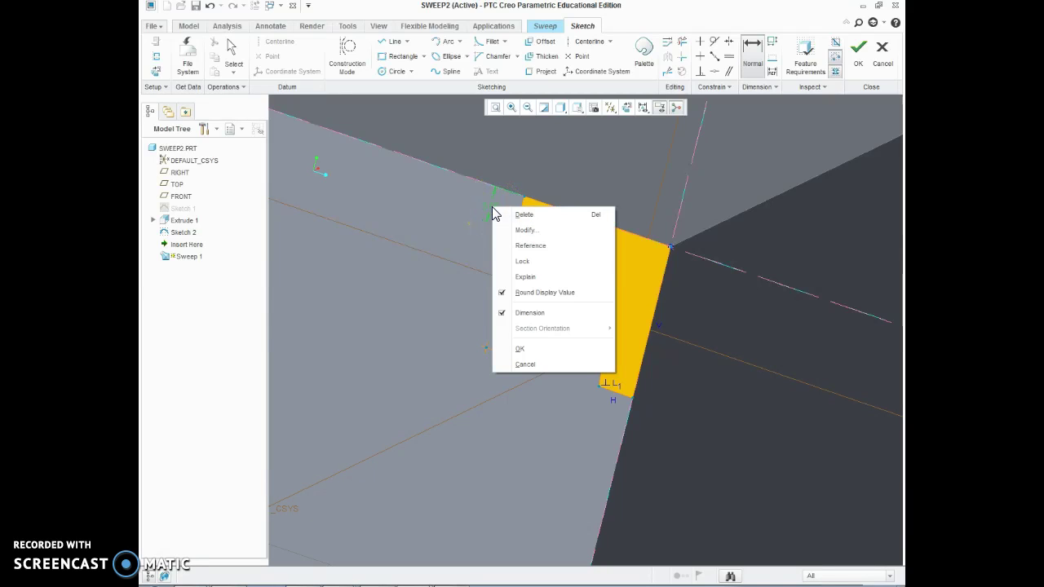
click(533, 236)
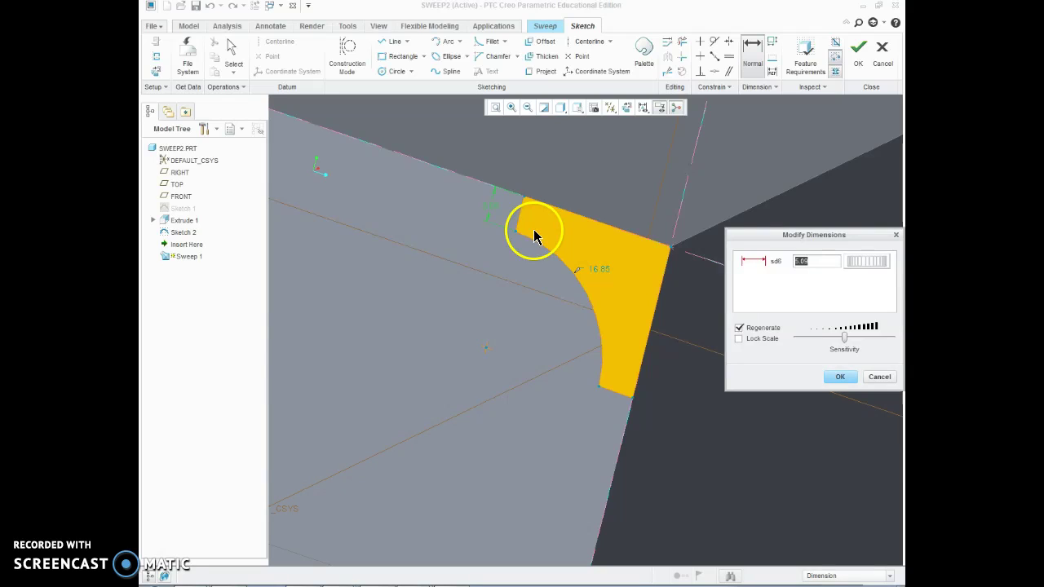
key(Return)
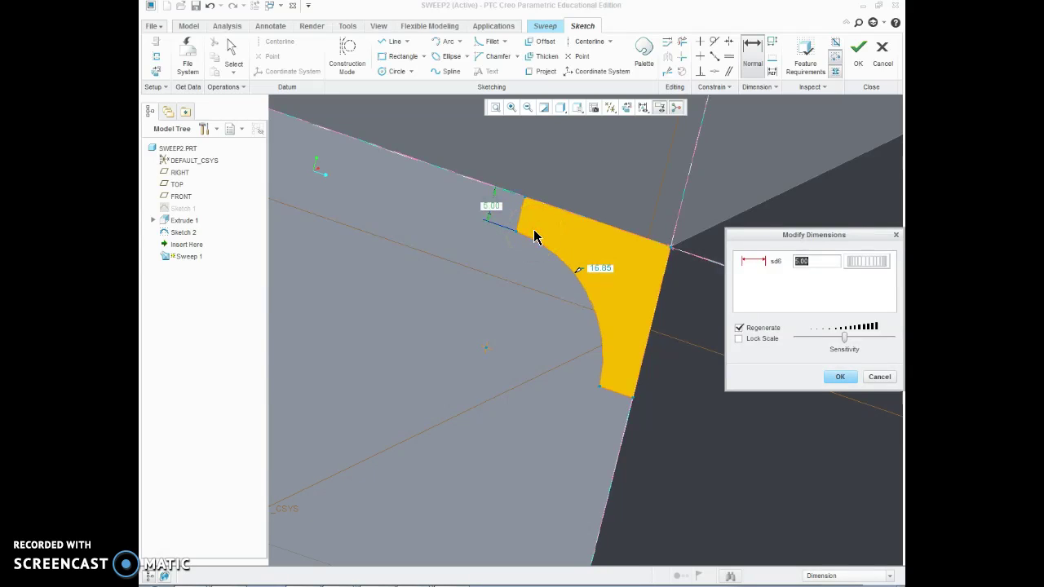
click(564, 252)
click(840, 376)
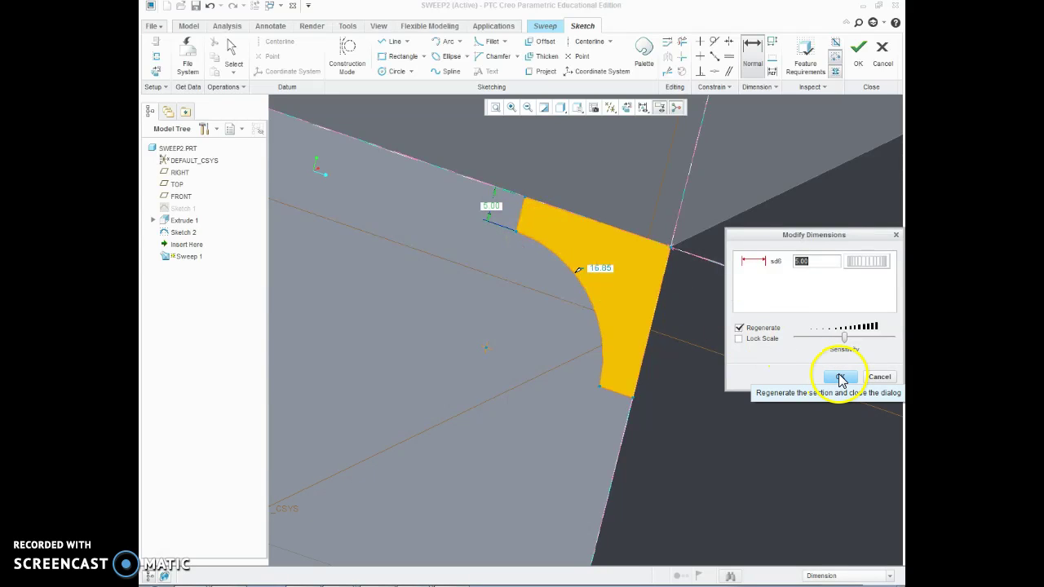
- Change the arc dimension from 16.85 to 15
right_click(609, 274)
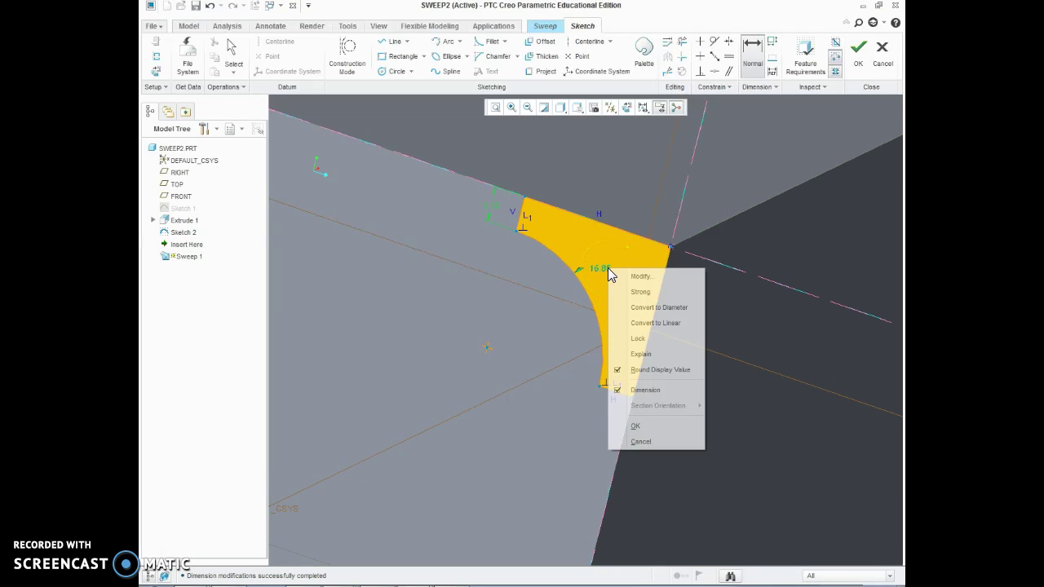
click(654, 278)
text(15)
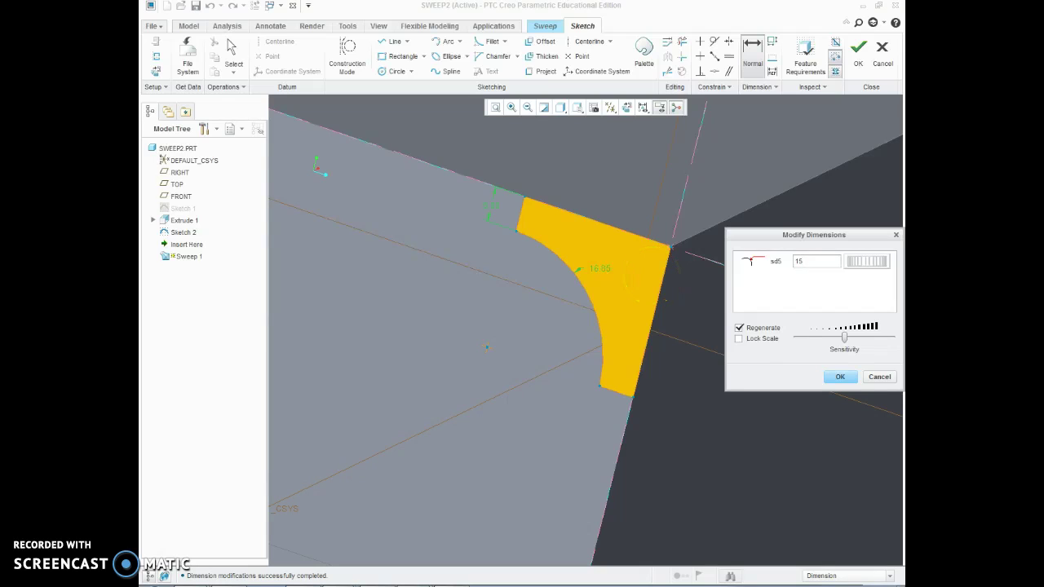
key(Return)
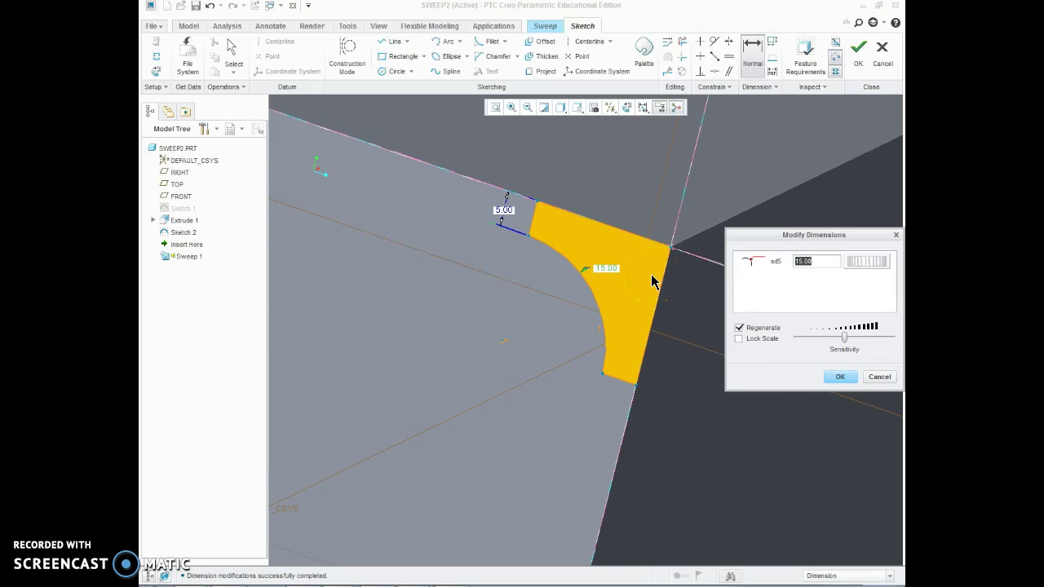
click(839, 377)
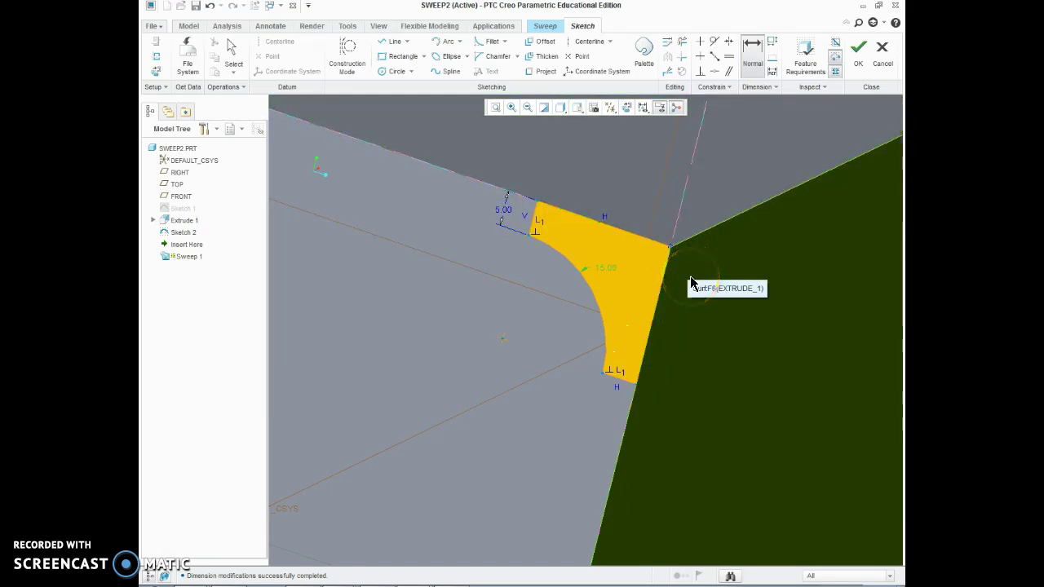
- Accept the section sketch and return to the Sweep 1 dashboard
click(624, 266)
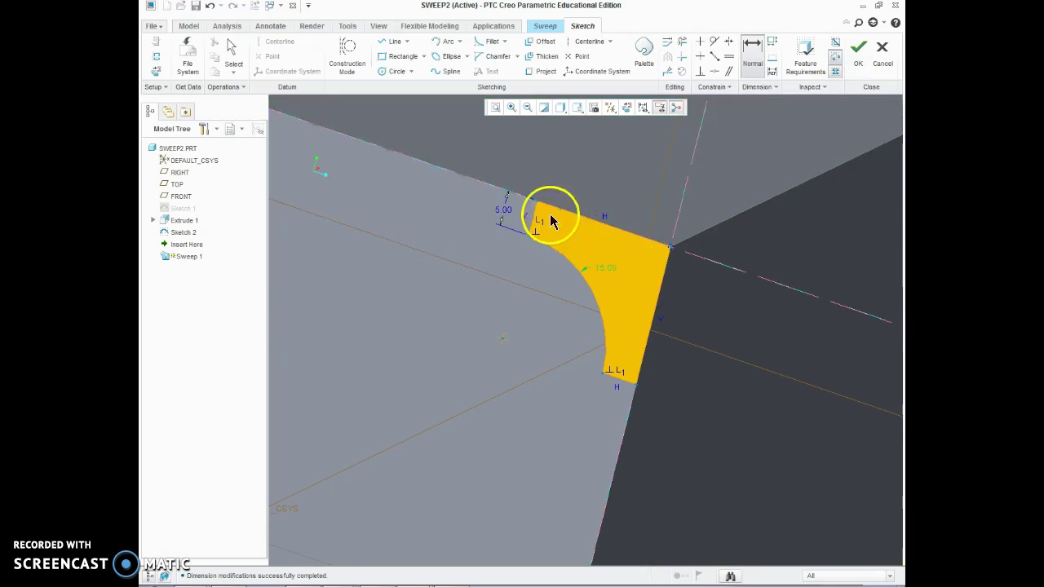
- Finish the section sketch and set the sweep to remove material along the top-edge chain
click(861, 52)
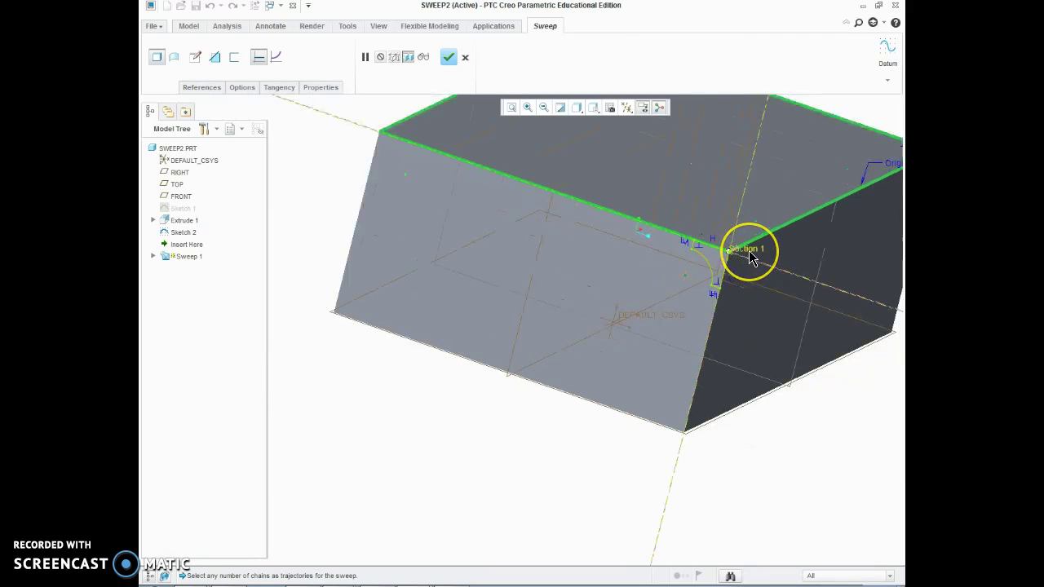
middle_drag(750, 260, 603, 326)
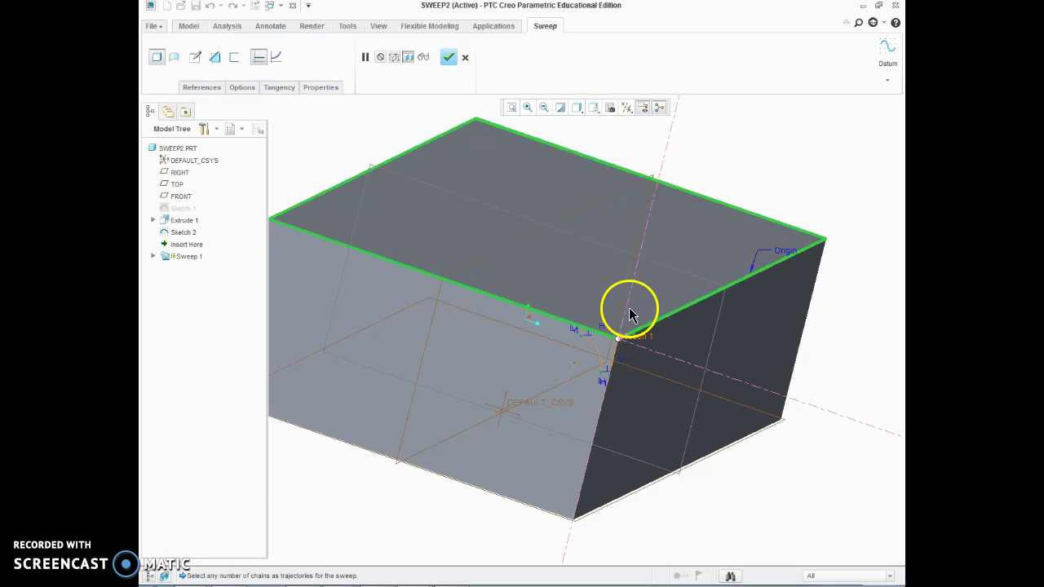
click(221, 60)
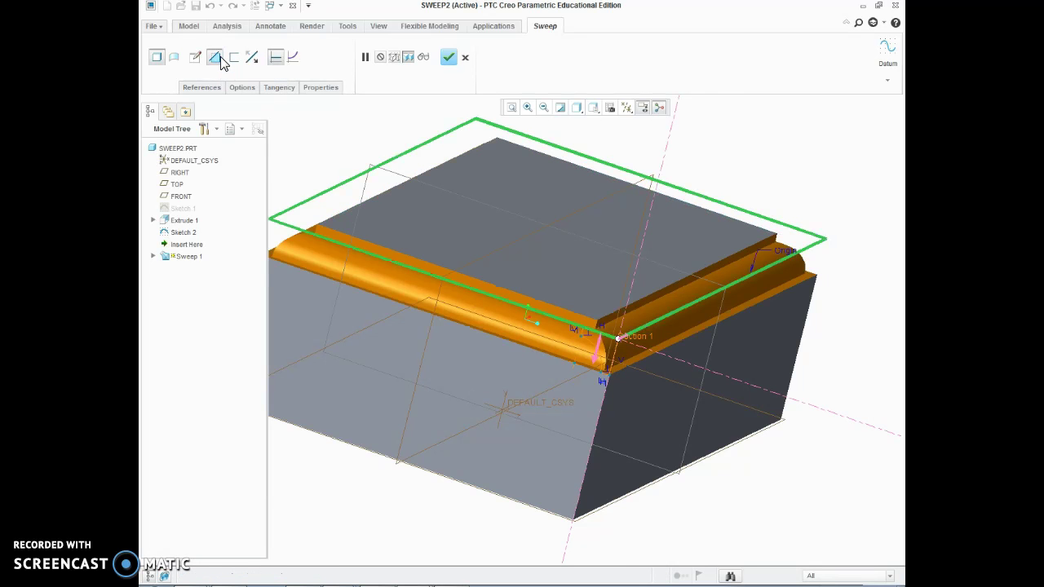
middle_drag(699, 522, 736, 525)
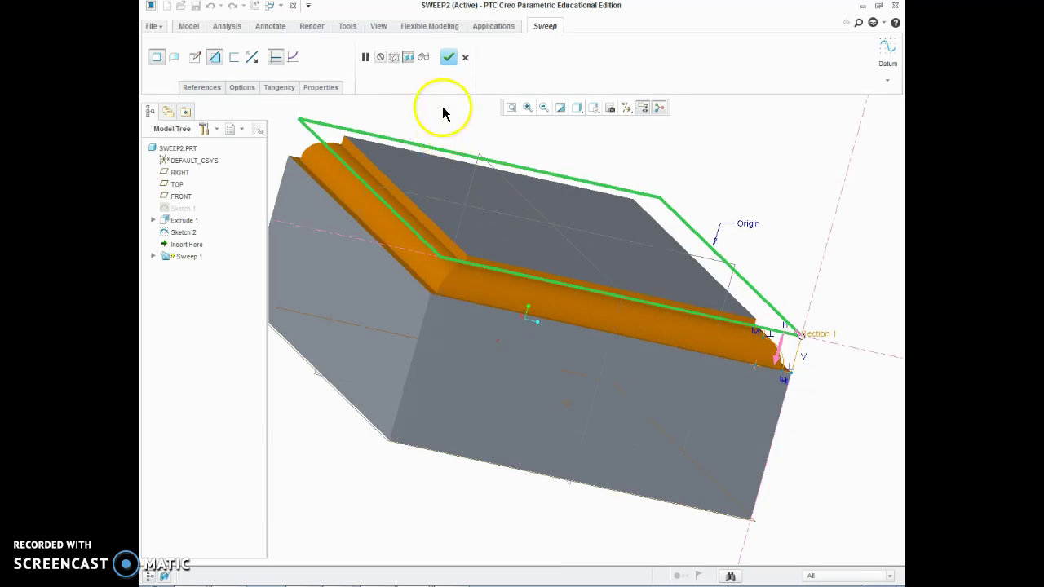
- Complete Sweep 1, then view the stepped cove cut along the block's top edges from above
click(450, 59)
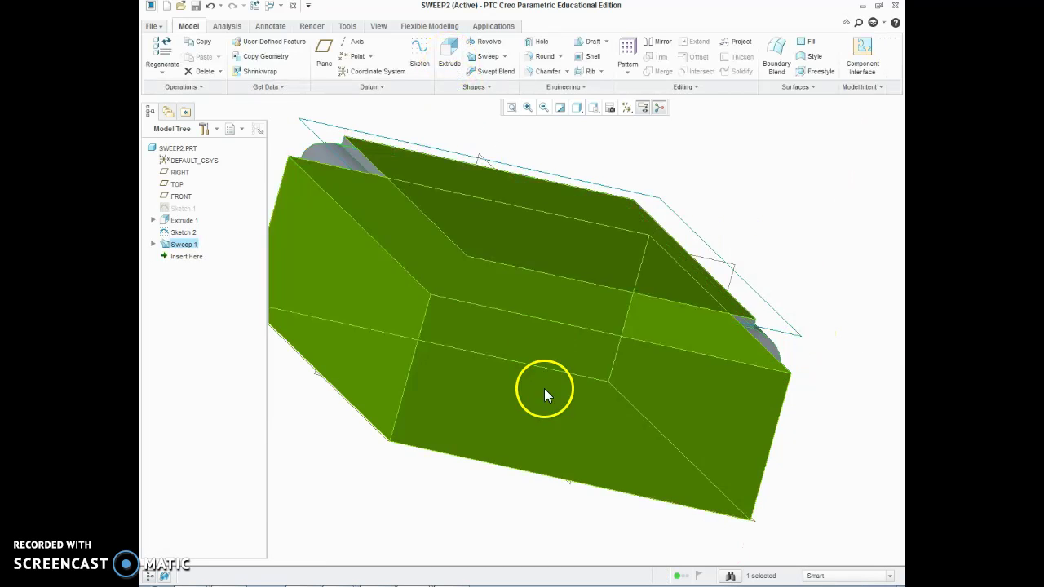
middle_drag(549, 527, 508, 518)
scroll(648, 522, down, 2)
mouse_move(296, 499)
middle_down()
mouse_move(364, 530)
mouse_move(384, 563)
mouse_move(334, 517)
mouse_move(301, 506)
middle_up()
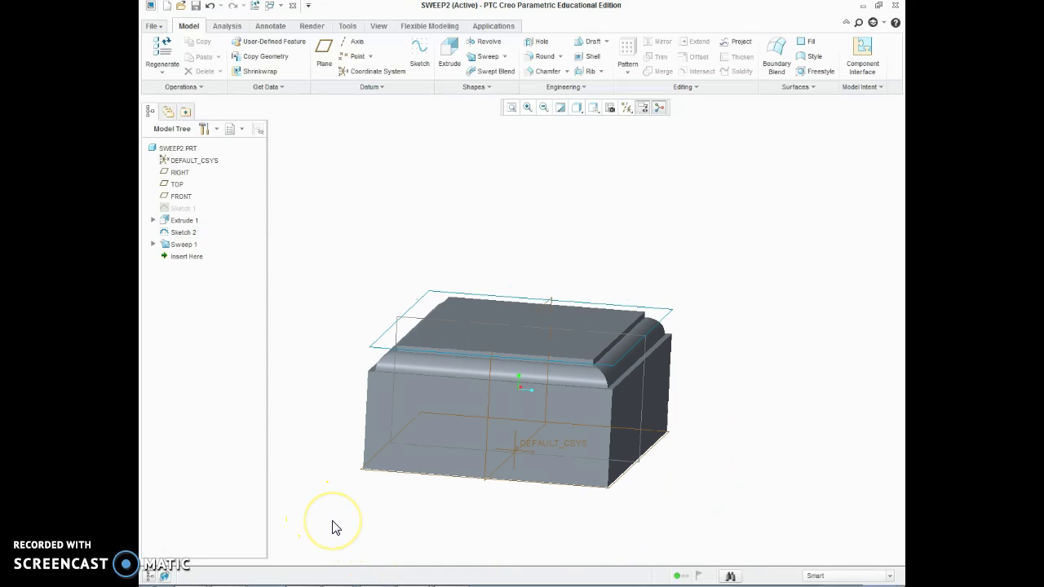